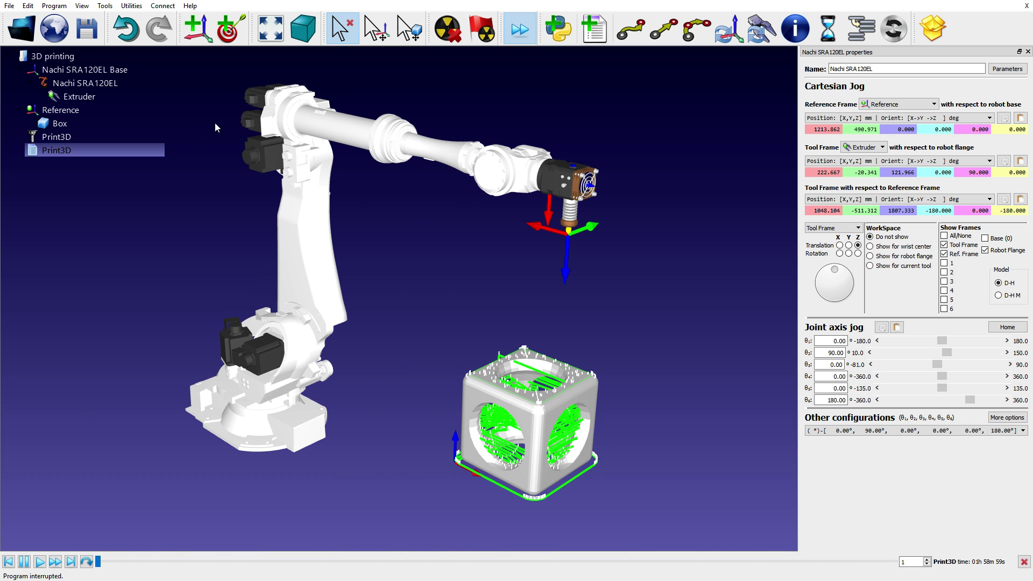
Generate the robot program for Print3D, look through its code in the text editor, and return to RoboDK
right_click(51, 153)
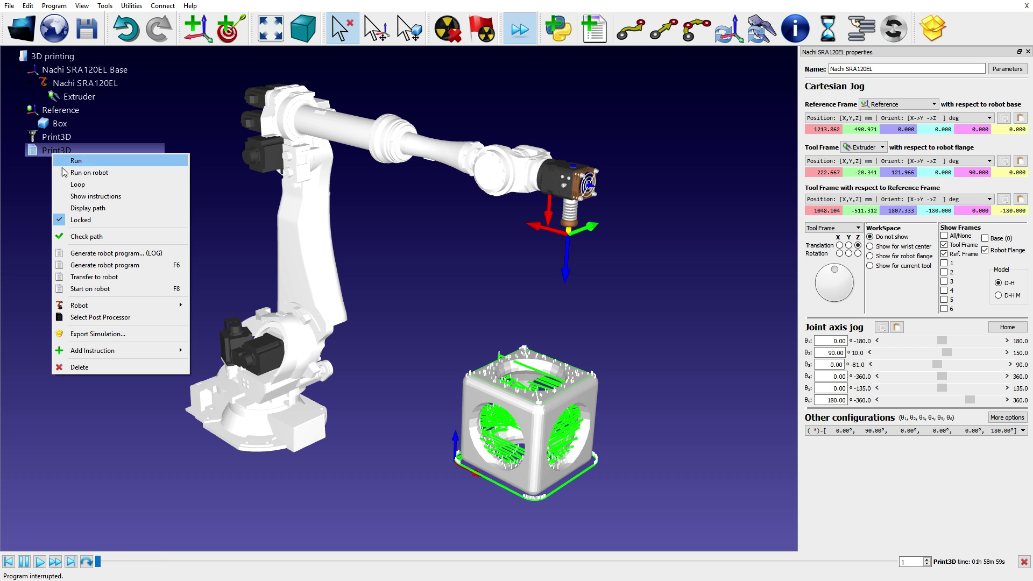
click(110, 265)
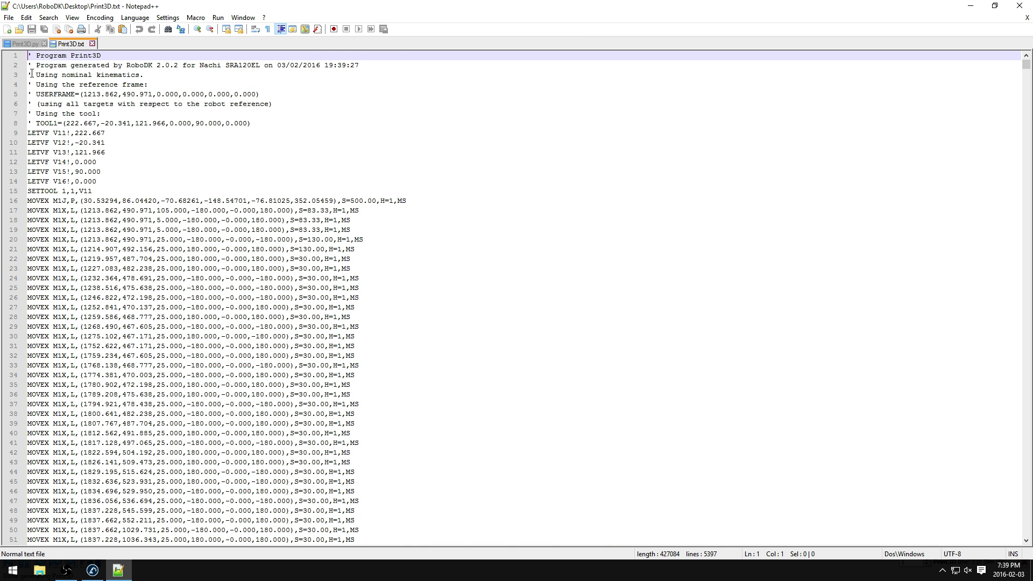
drag(30, 56, 484, 577)
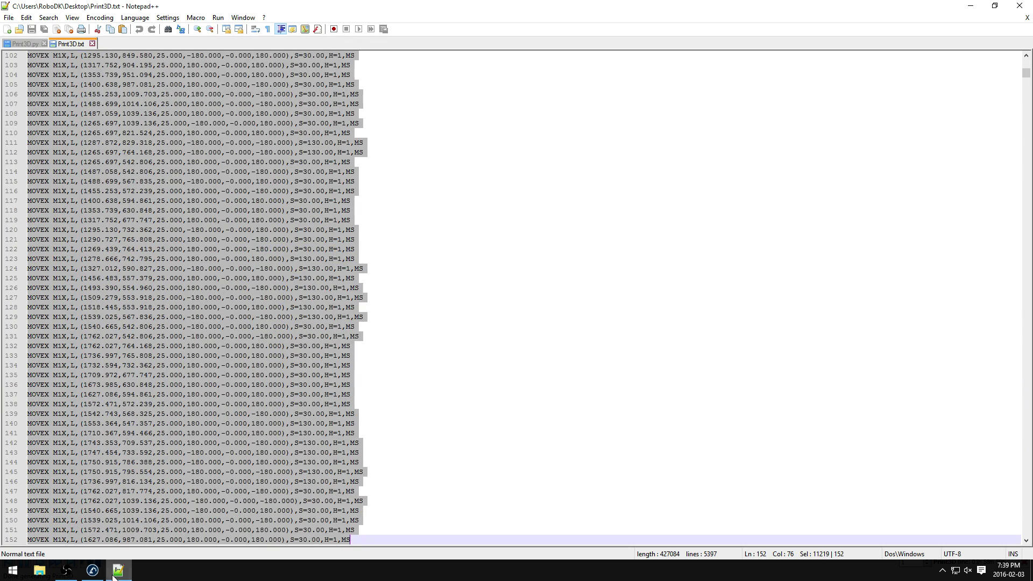
click(93, 572)
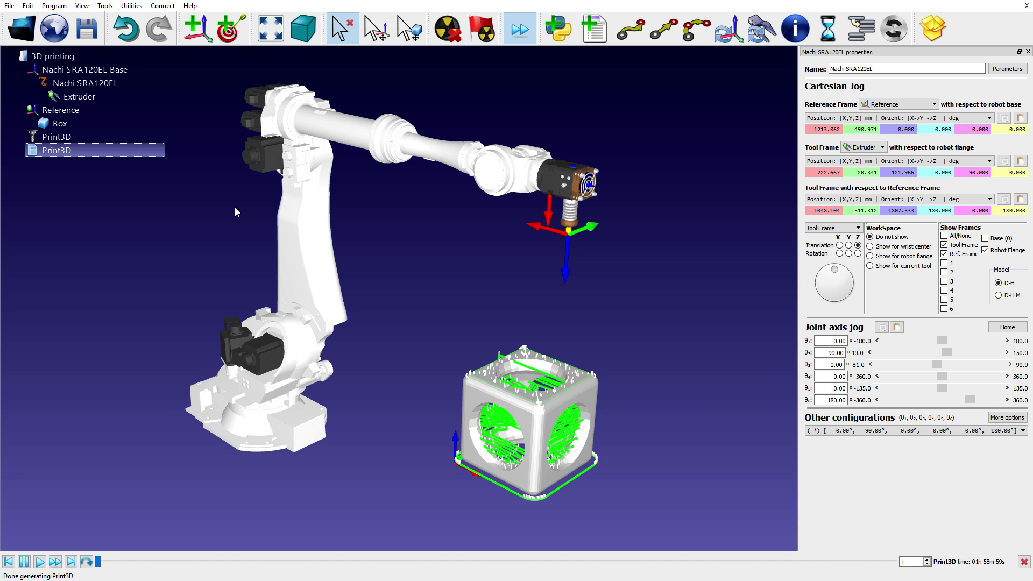
Set the layer height to 10 mm in the 3D printing options of the Print3D machining project
double_click(72, 138)
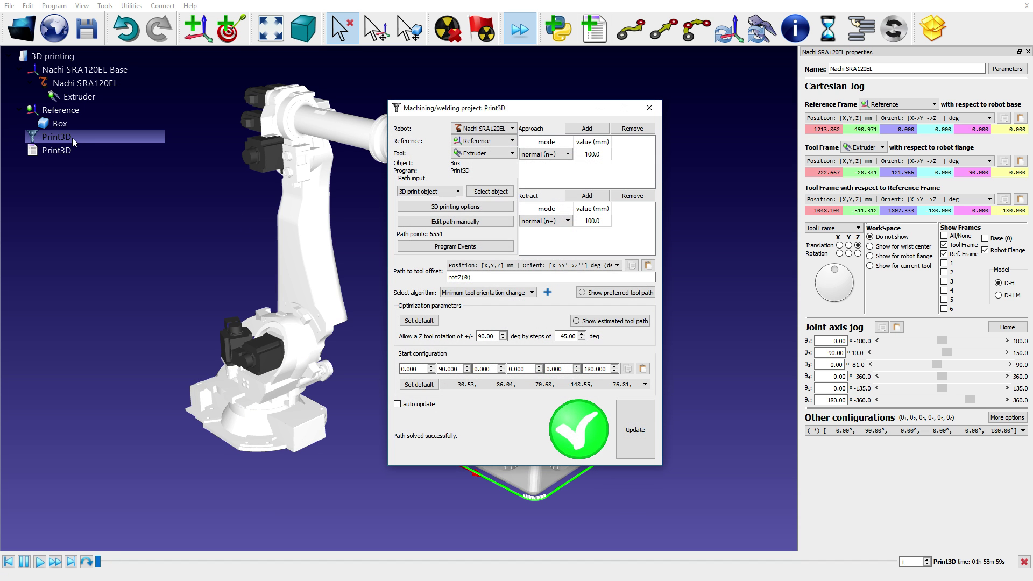
drag(490, 114, 127, 179)
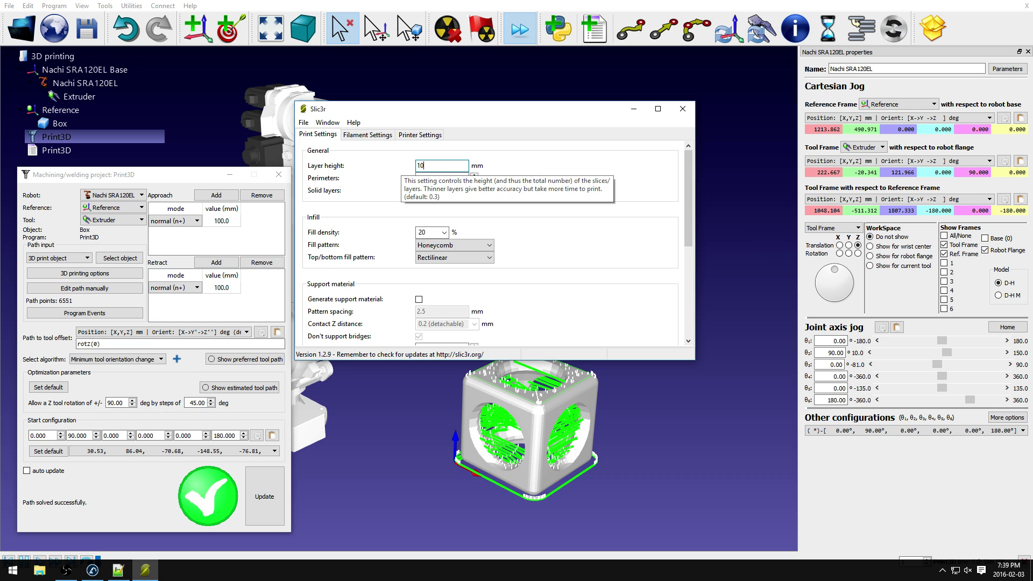
click(683, 109)
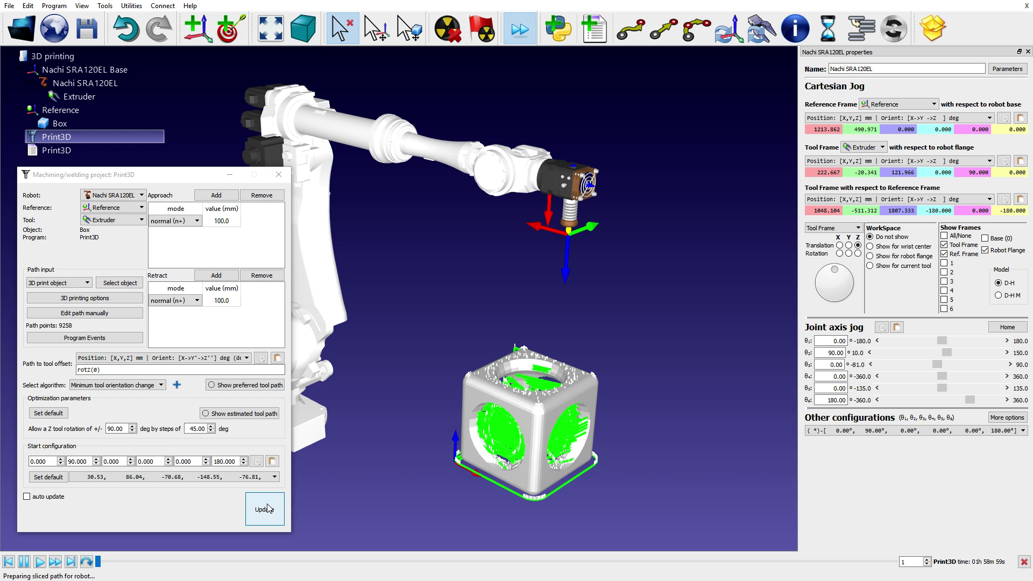
Set the path to tool offset to rotz(-90), preview the preferred tool orientation, and update the Print3D project
click(184, 396)
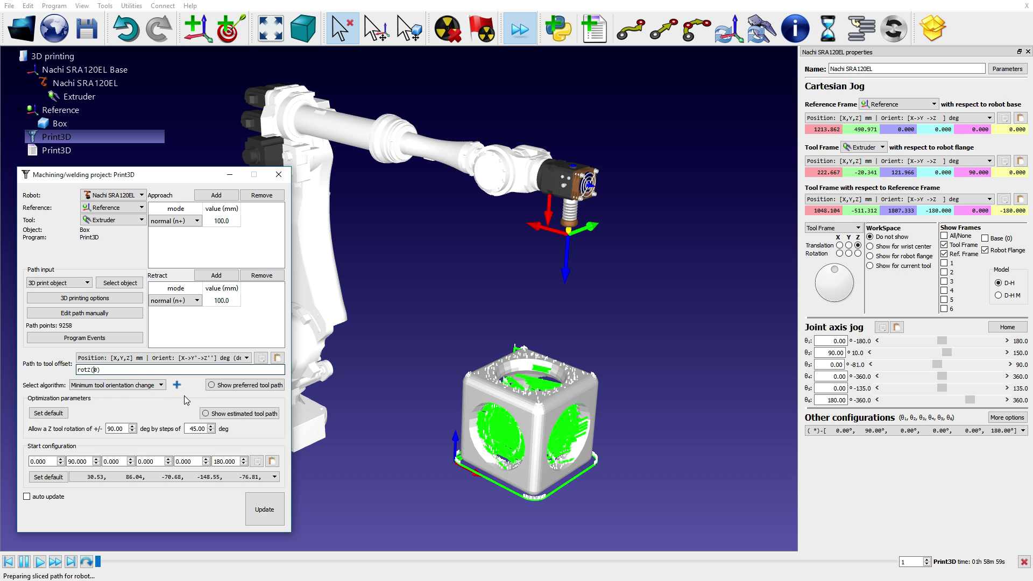
key(Left)
key(Left)
text(9)
click(268, 385)
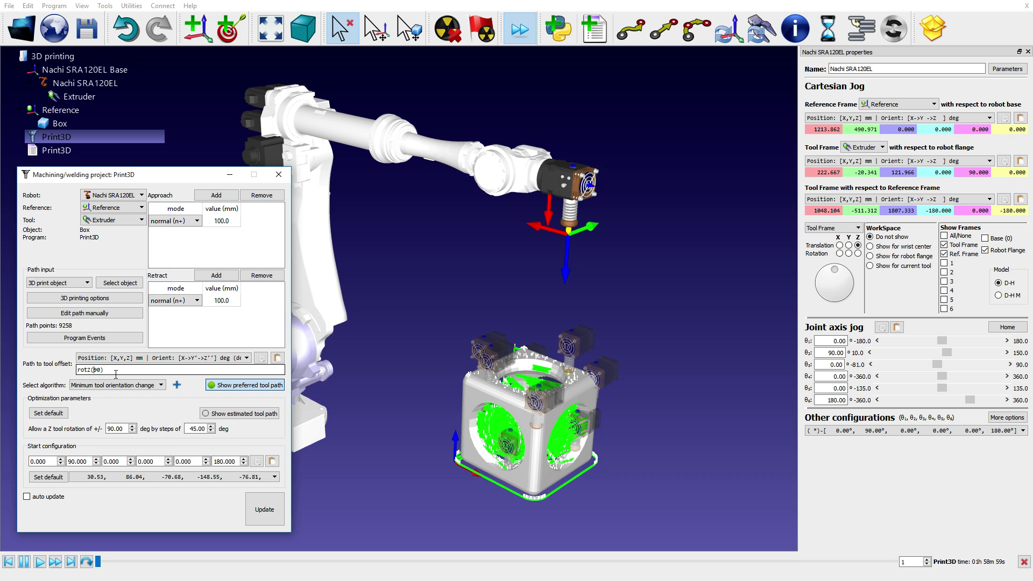
click(237, 385)
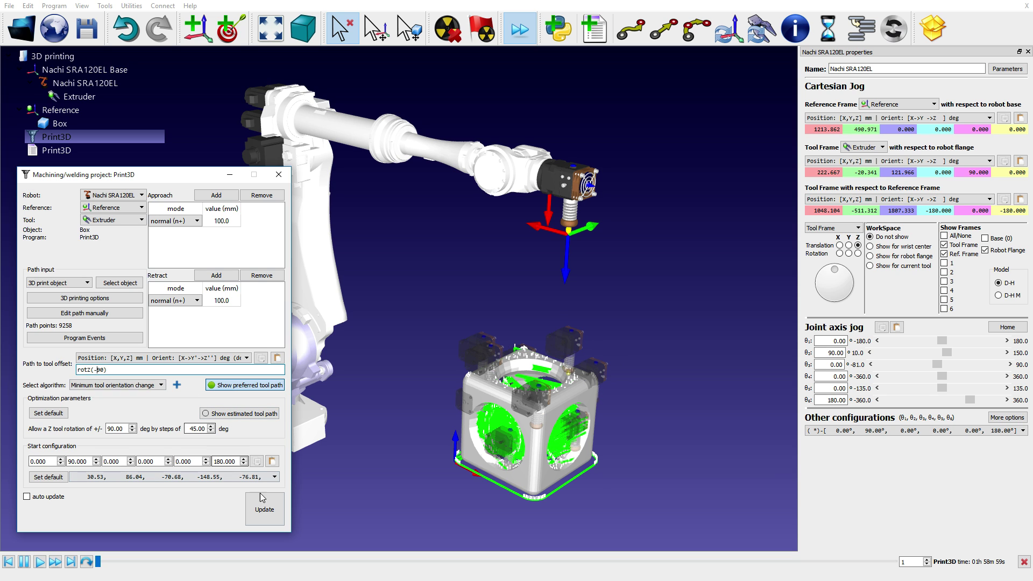
click(271, 511)
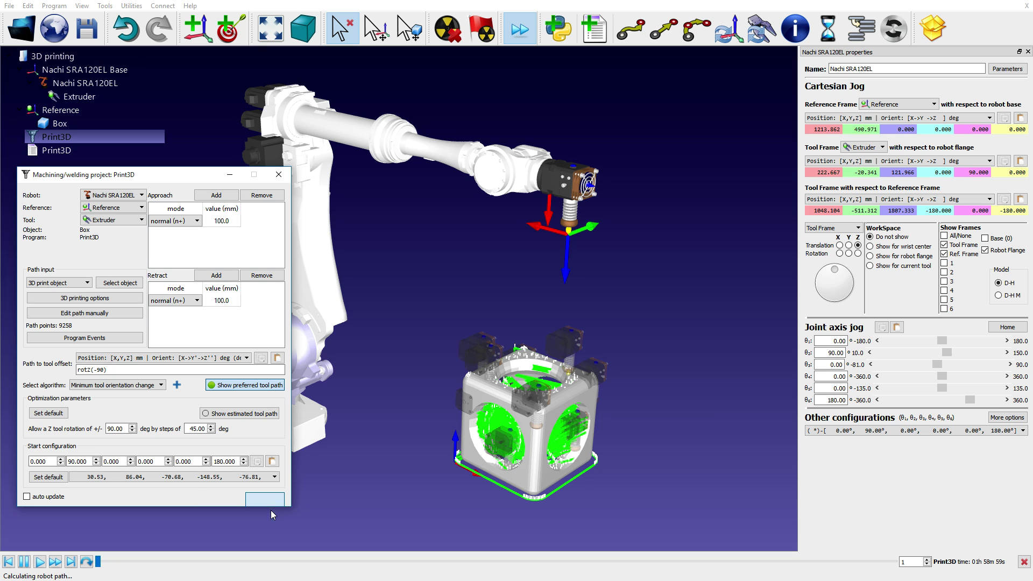
click(278, 174)
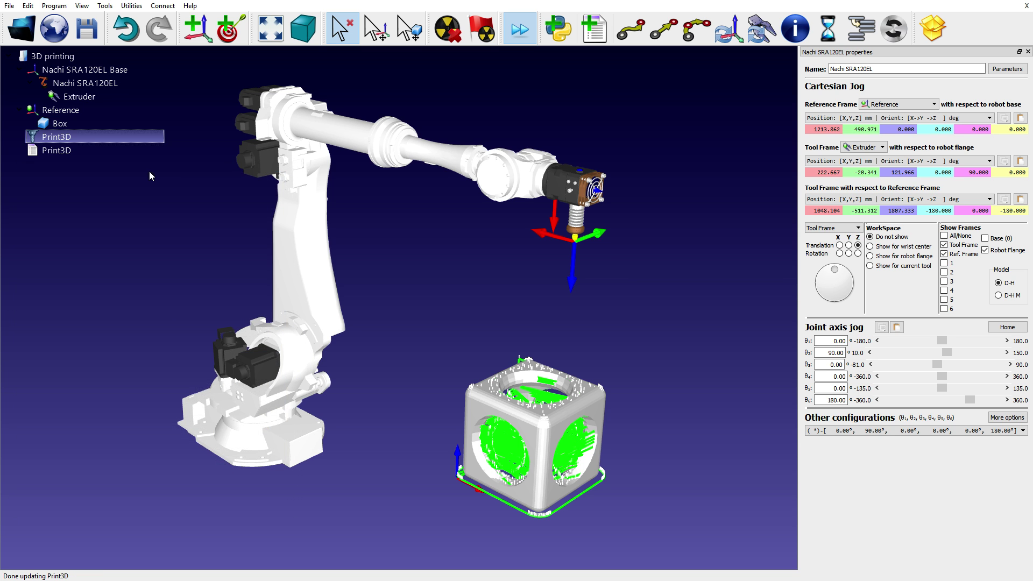
Run the Print3D program simulation and view the robot printing the box from another angle
double_click(70, 151)
middle_drag(400, 432, 367, 390)
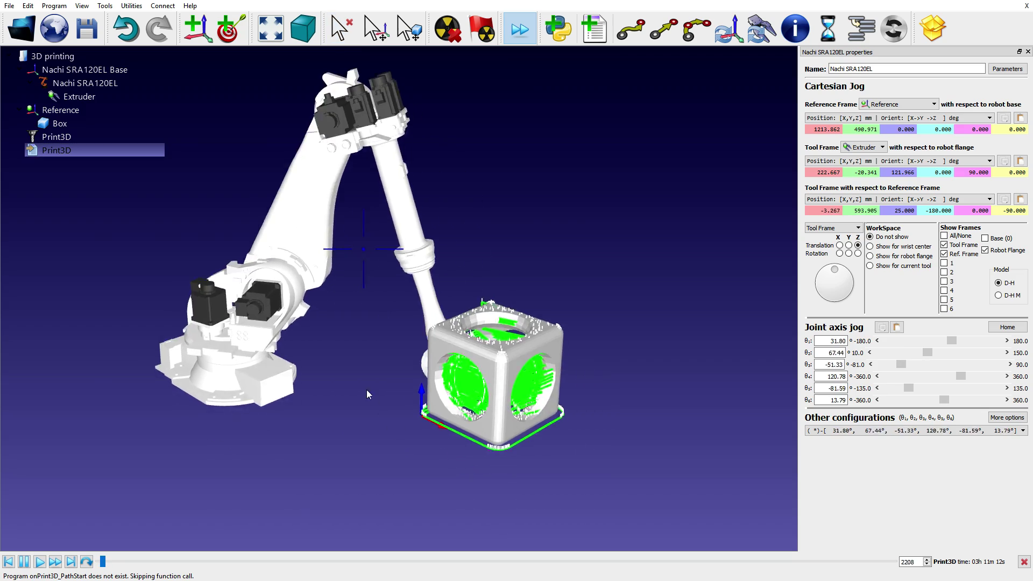
right_drag(366, 390, 288, 439)
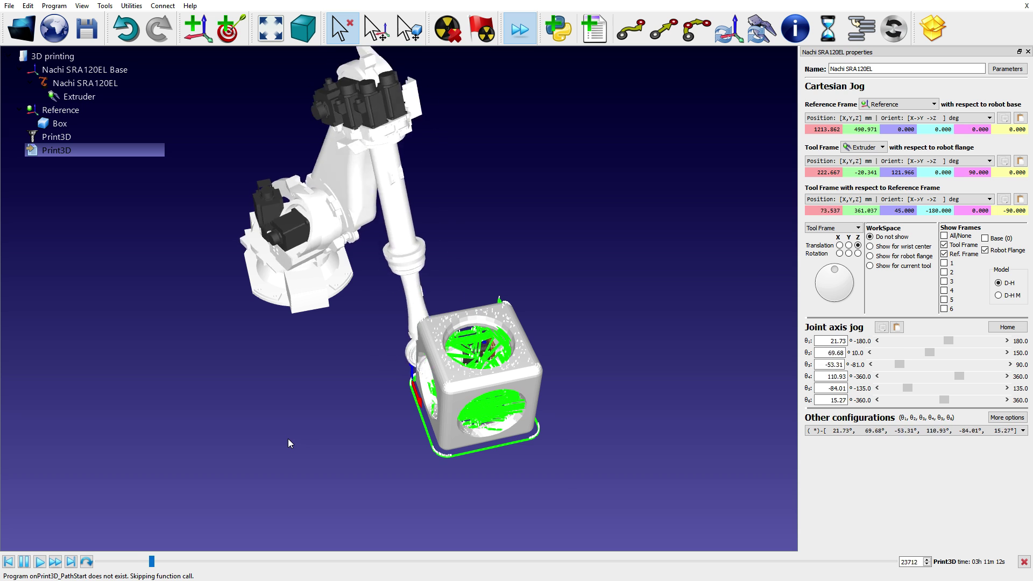
Open the Print3D path for manual editing in Slic3r, add Box.stl, and preview its sliced toolpaths
double_click(51, 136)
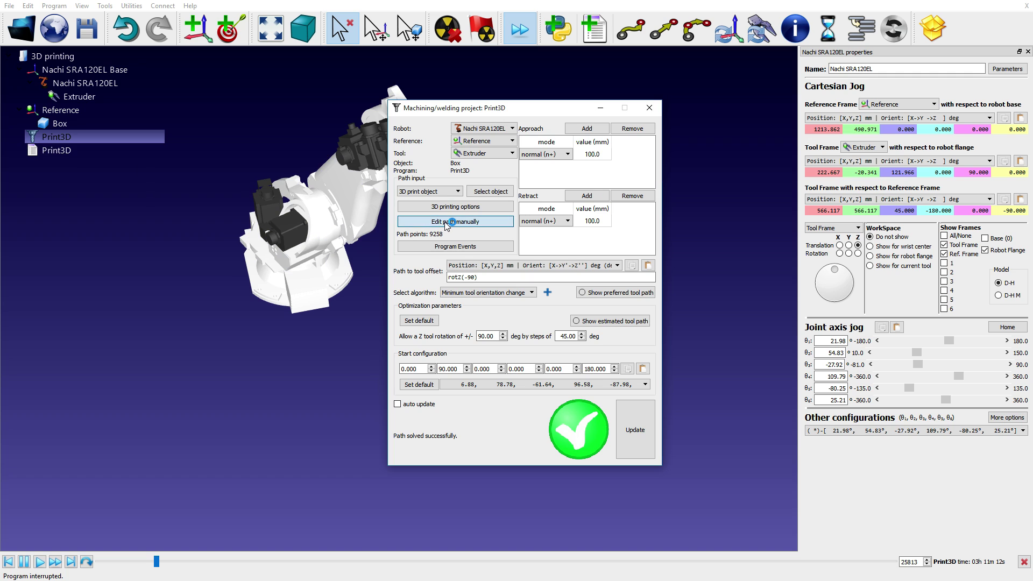
click(449, 222)
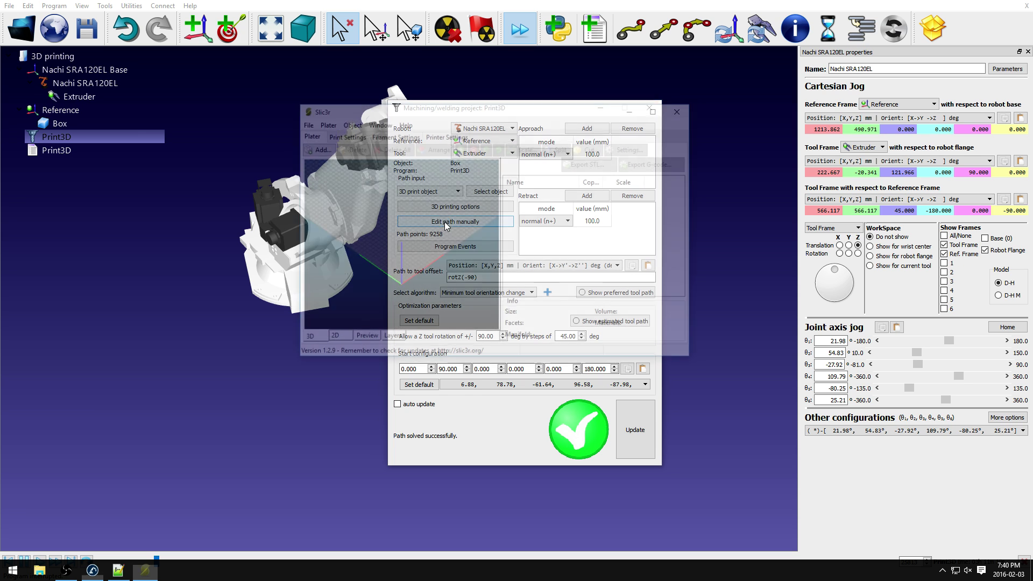
click(311, 149)
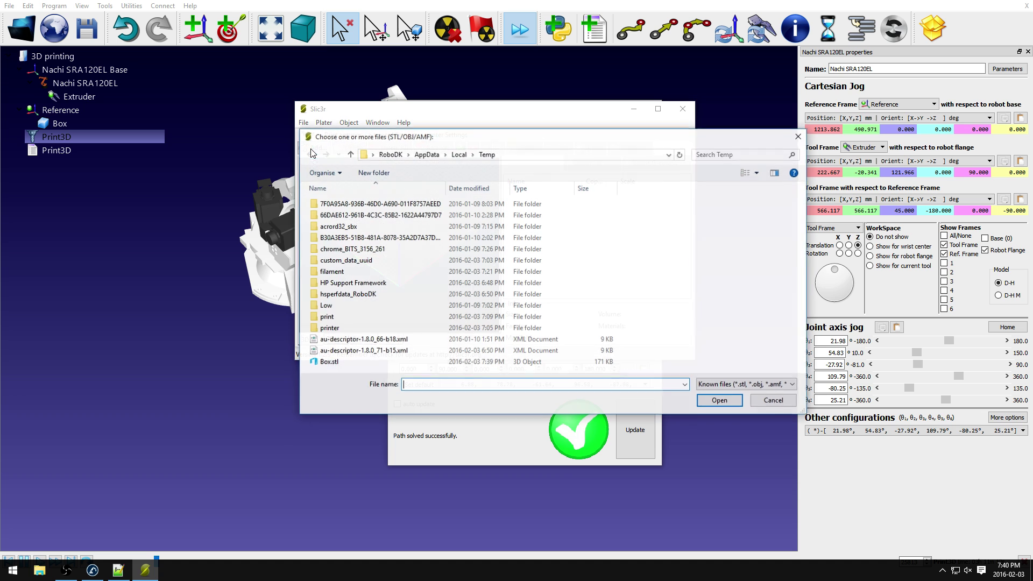
double_click(338, 360)
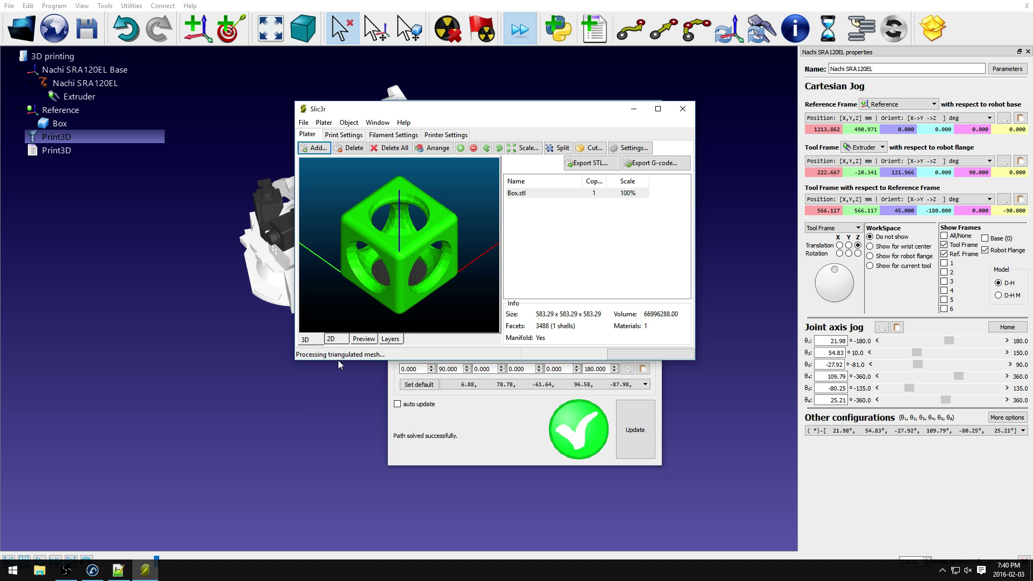
click(364, 339)
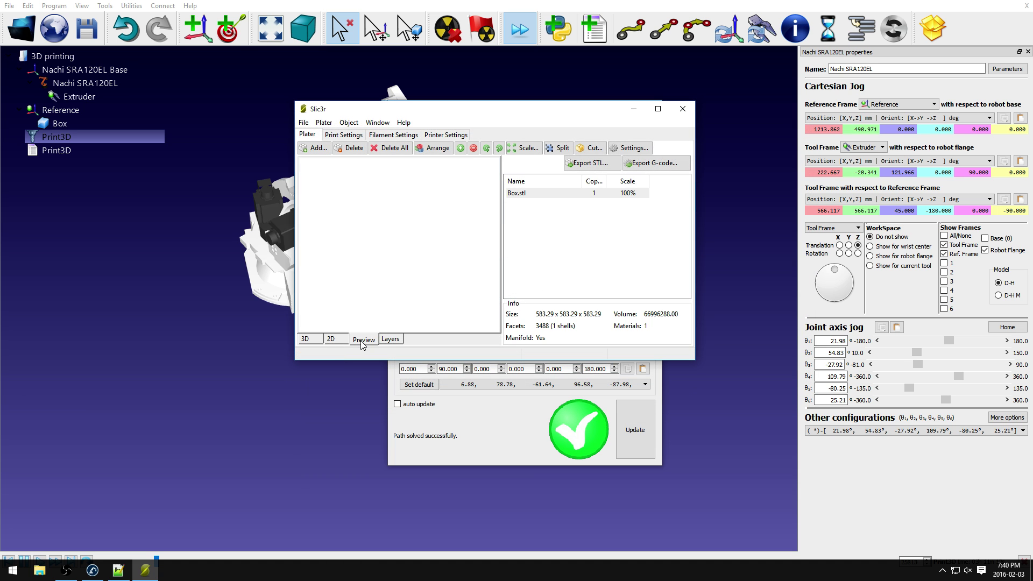
mouse_move(481, 172)
mouse_down()
mouse_move(485, 304)
mouse_move(492, 156)
mouse_up()
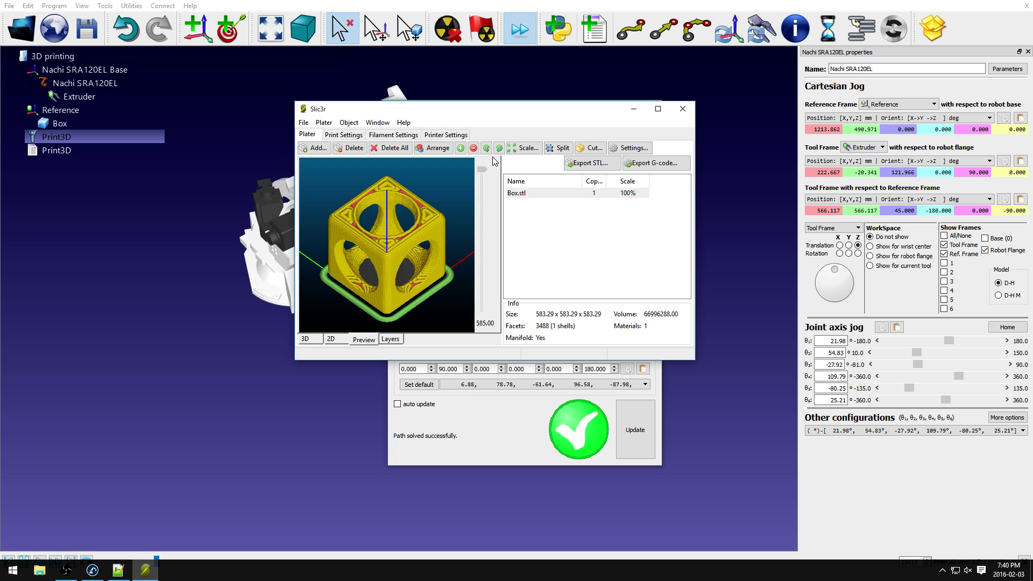
Set the layer height to 20 mm in the print settings and preview the resliced box
click(345, 136)
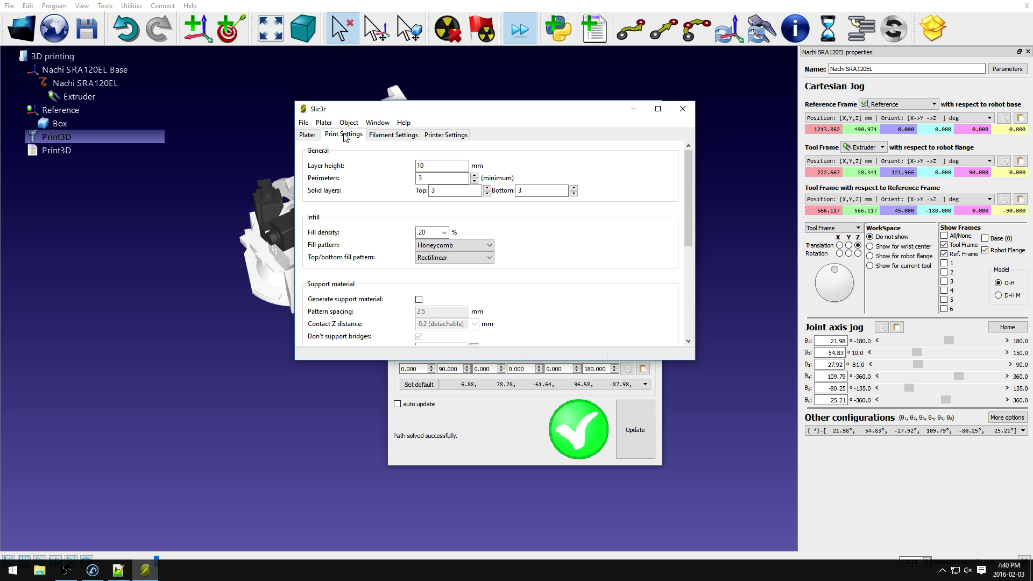
double_click(421, 166)
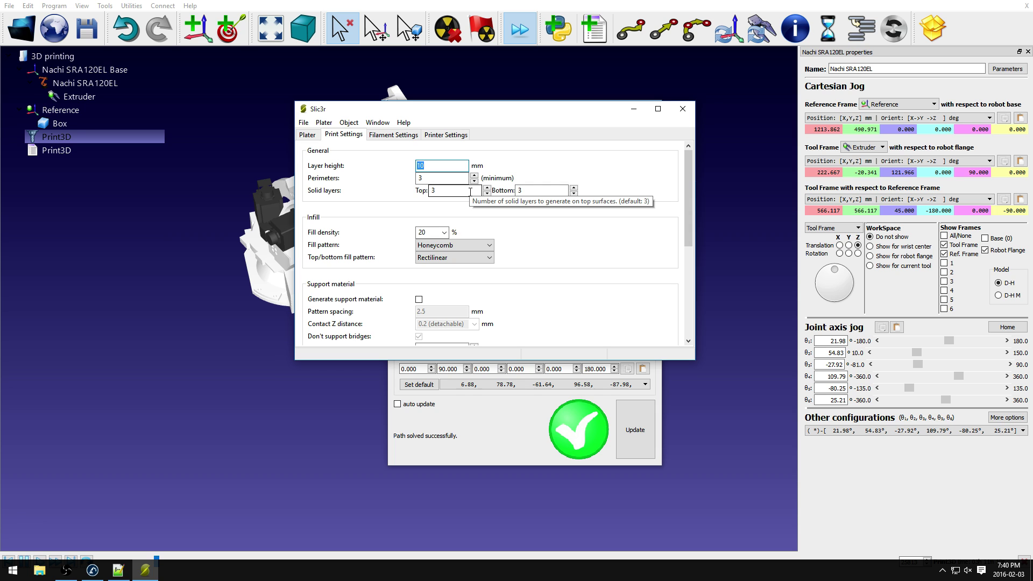
text(20)
click(305, 135)
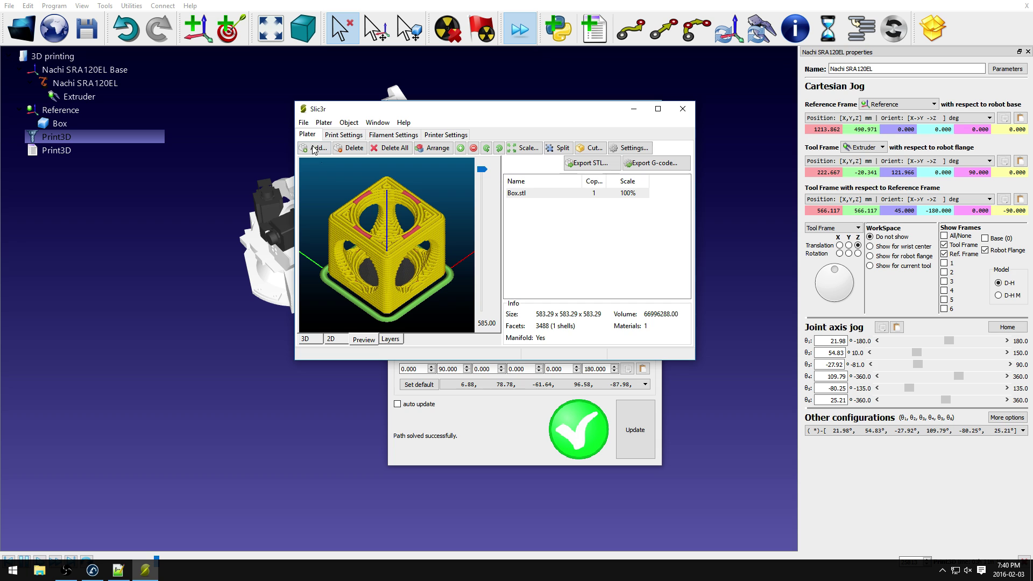
mouse_move(484, 168)
mouse_down()
mouse_move(494, 312)
mouse_move(490, 151)
mouse_up()
Examine the box's individual slice layers up to the topmost one, and close the slicer and the Print3D project settings
click(390, 339)
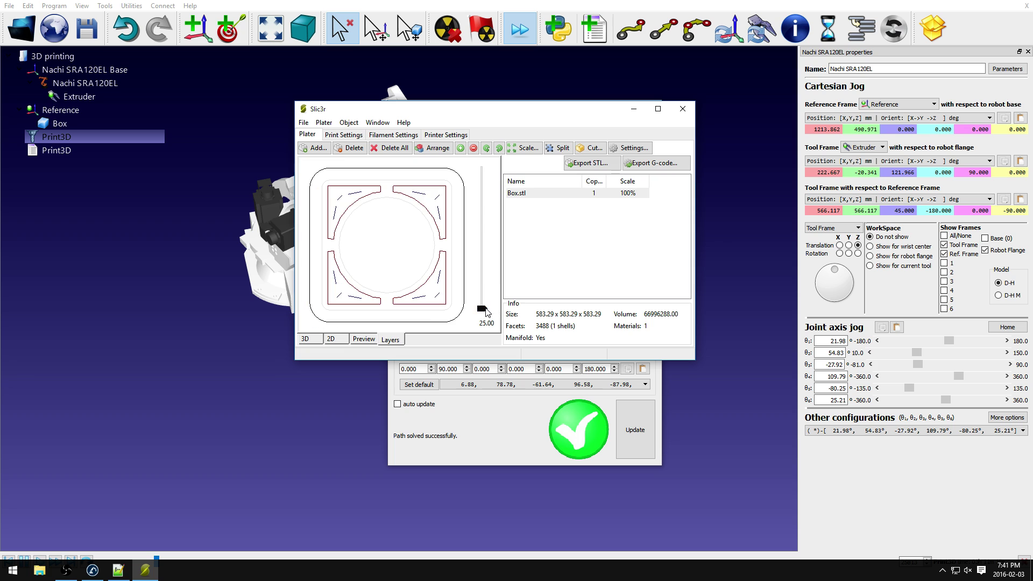
drag(485, 311, 491, 162)
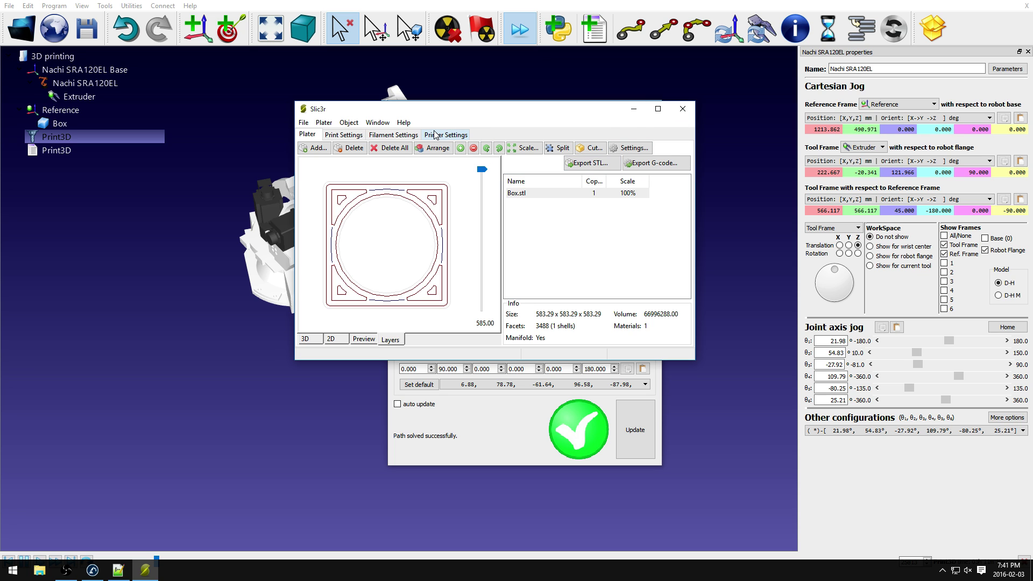
click(681, 110)
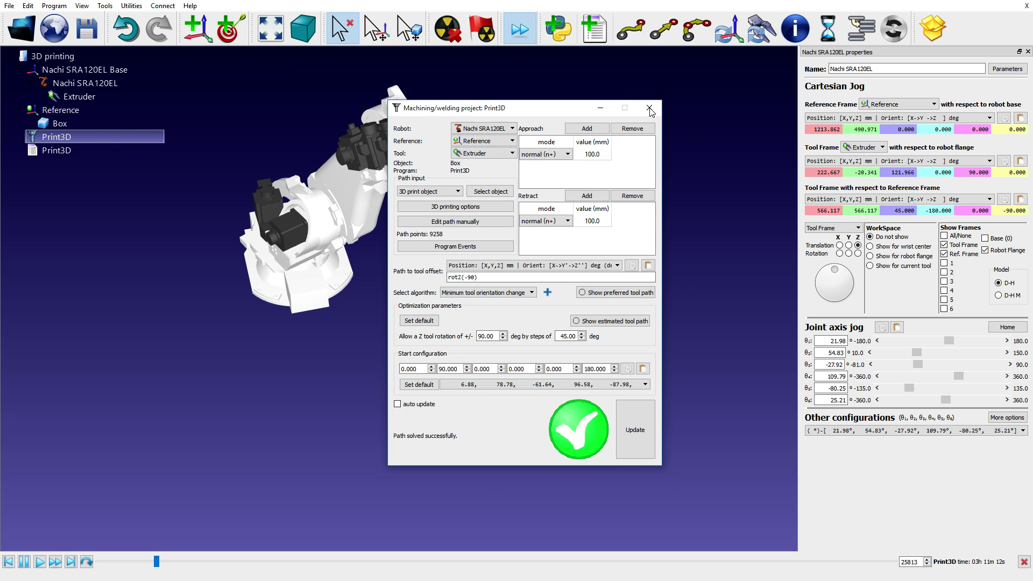
click(649, 107)
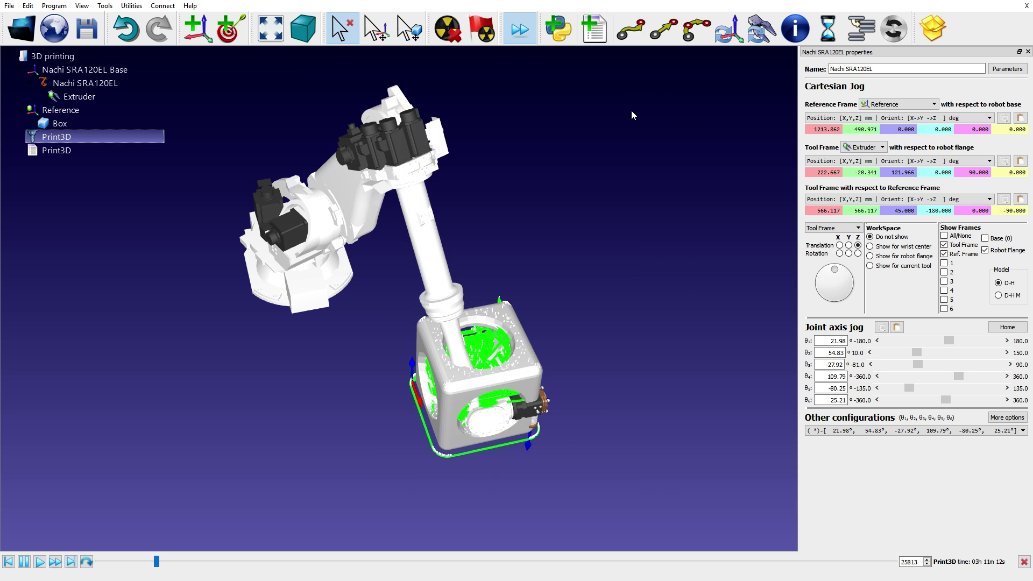
Create a new station and load the Extruder tool into it from the online library
click(9, 6)
click(20, 19)
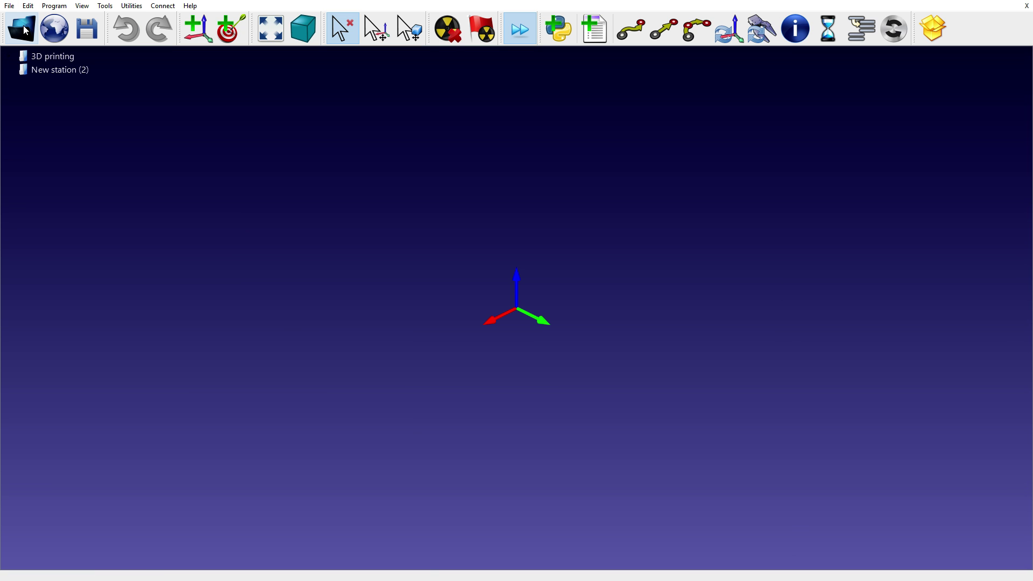
click(55, 30)
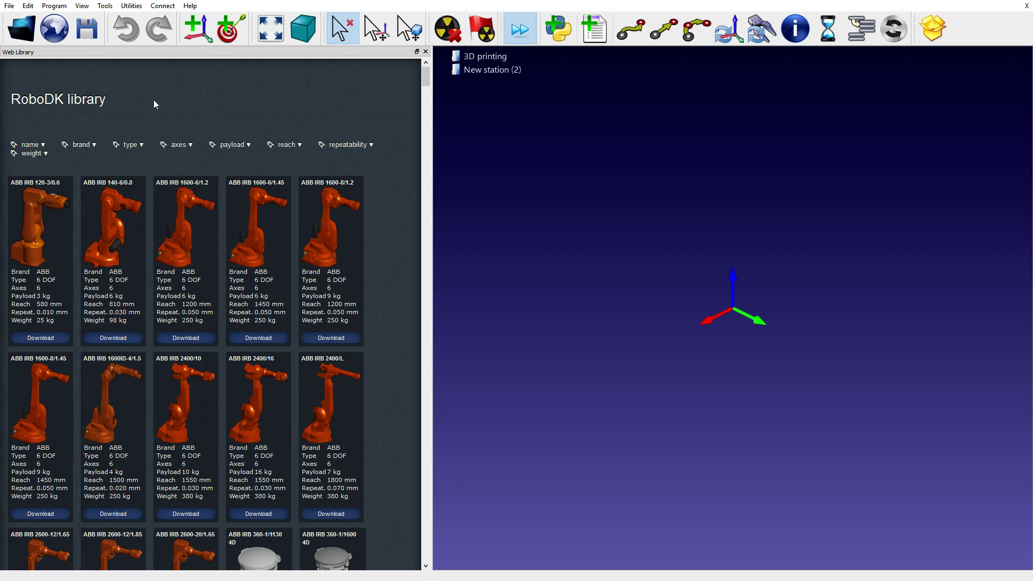
drag(421, 76, 397, 510)
scroll(352, 468, up, 3)
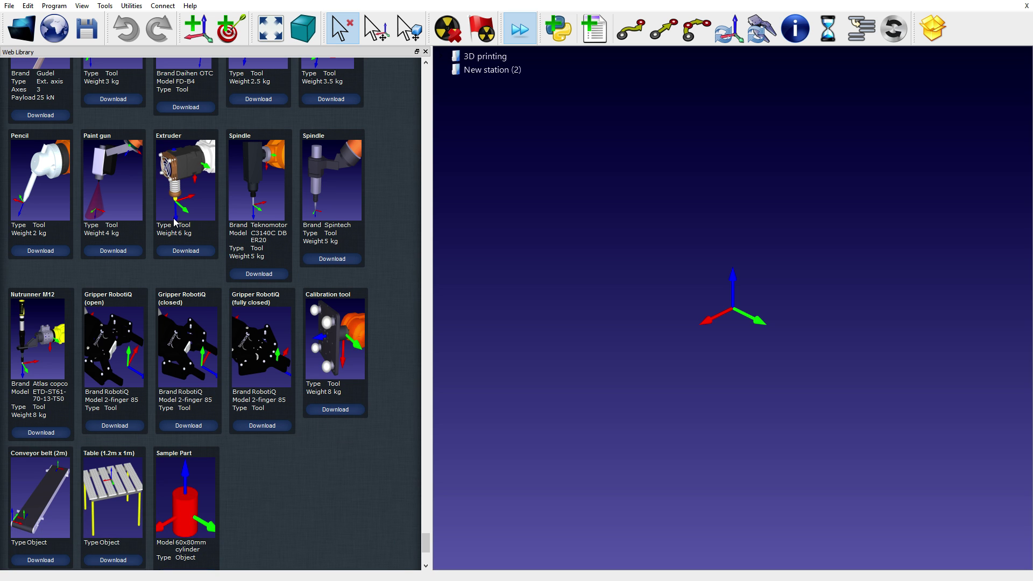
click(187, 253)
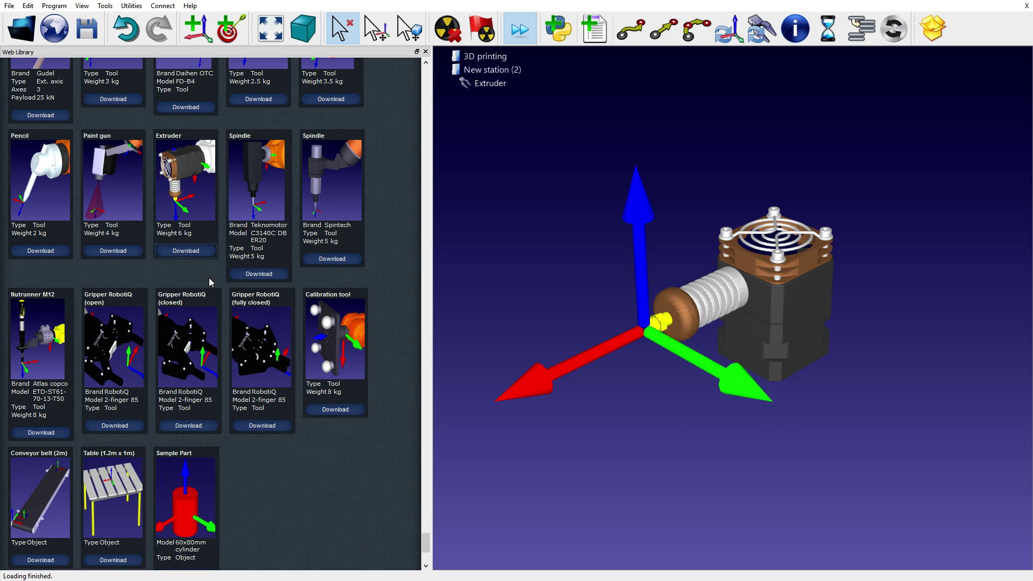
Filter the online library by the Nachi brand and load the Nachi SRA120EL robot into the new station
drag(425, 543, 427, 66)
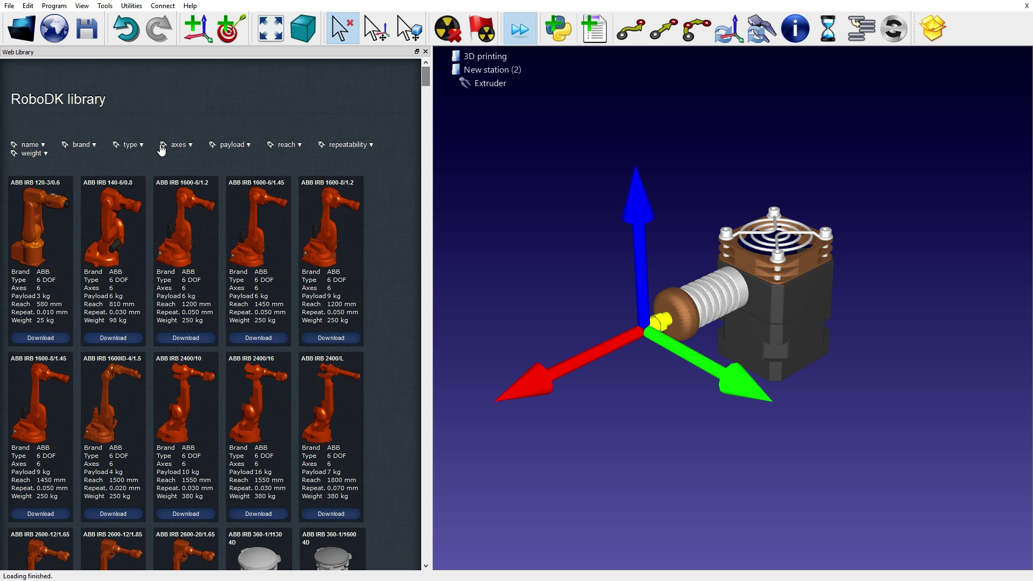
click(81, 145)
scroll(89, 235, down, 2)
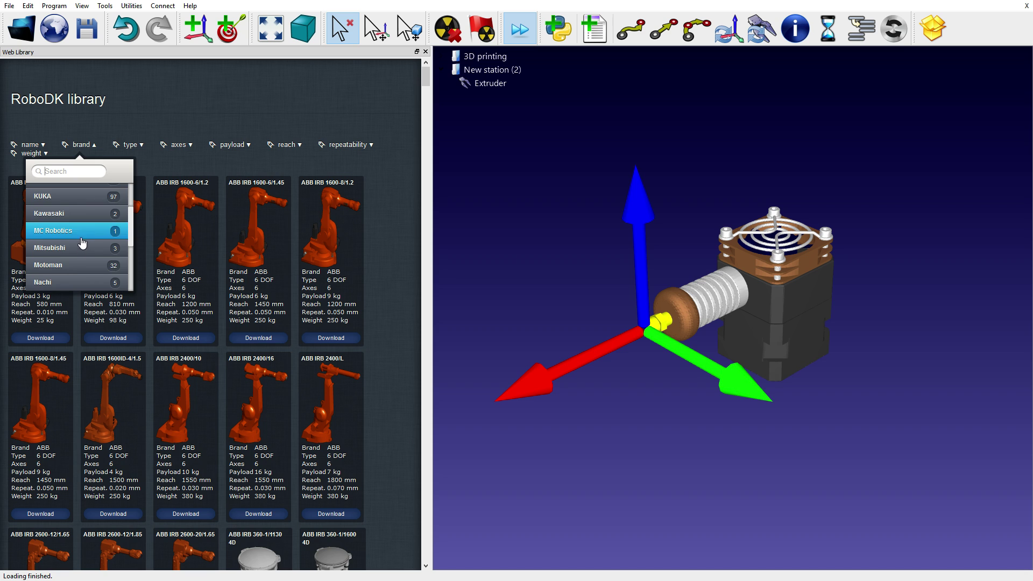
click(58, 279)
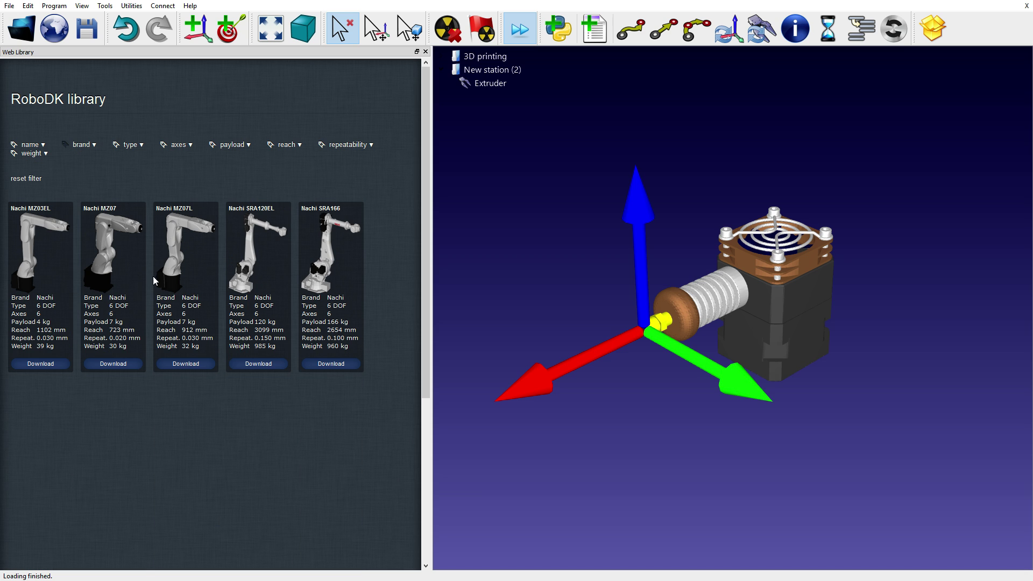
click(255, 366)
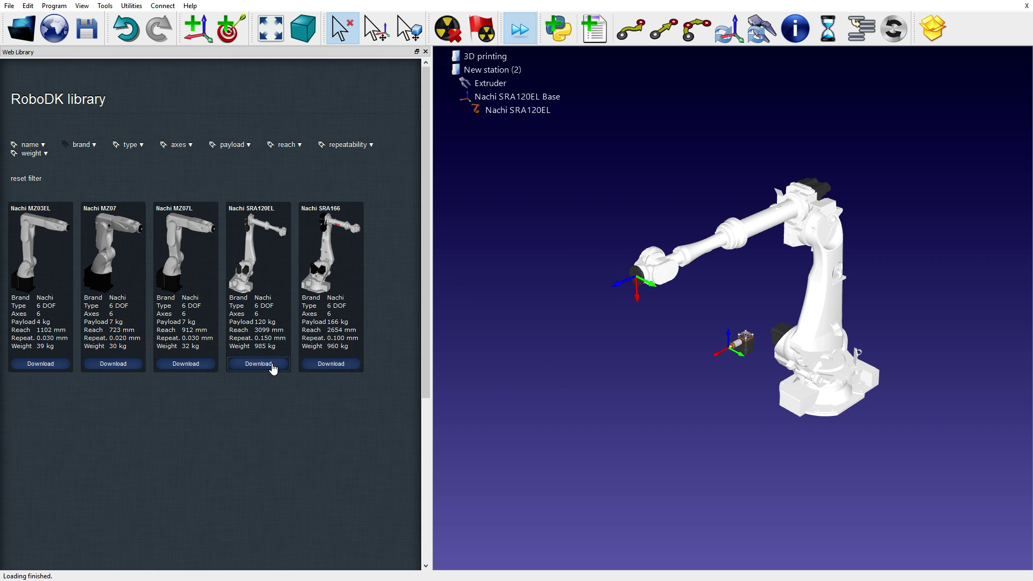
Close the online library and attach the Extruder tool to the Nachi SRA120EL robot
click(425, 51)
drag(38, 85, 52, 107)
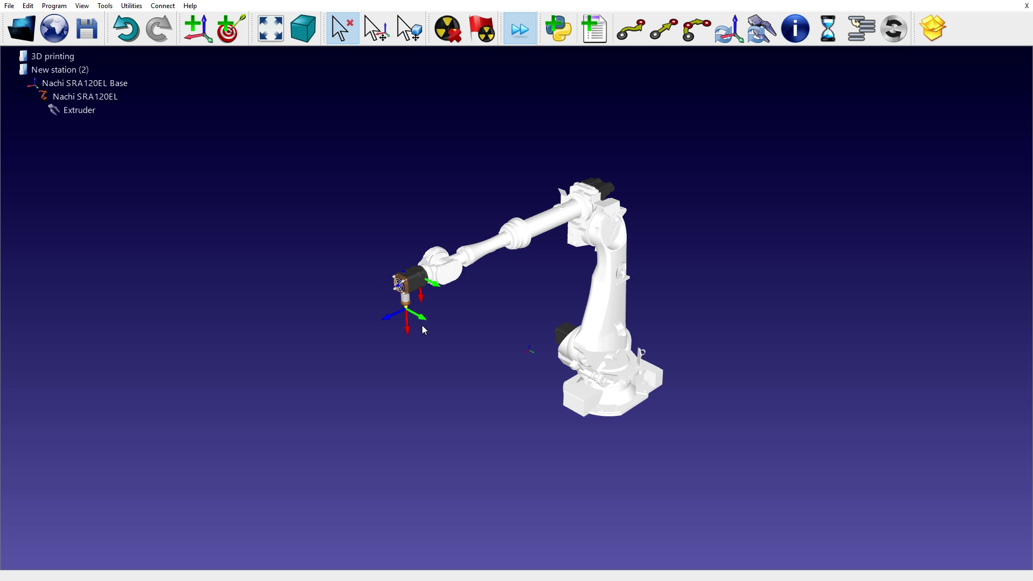
drag(424, 330, 271, 284)
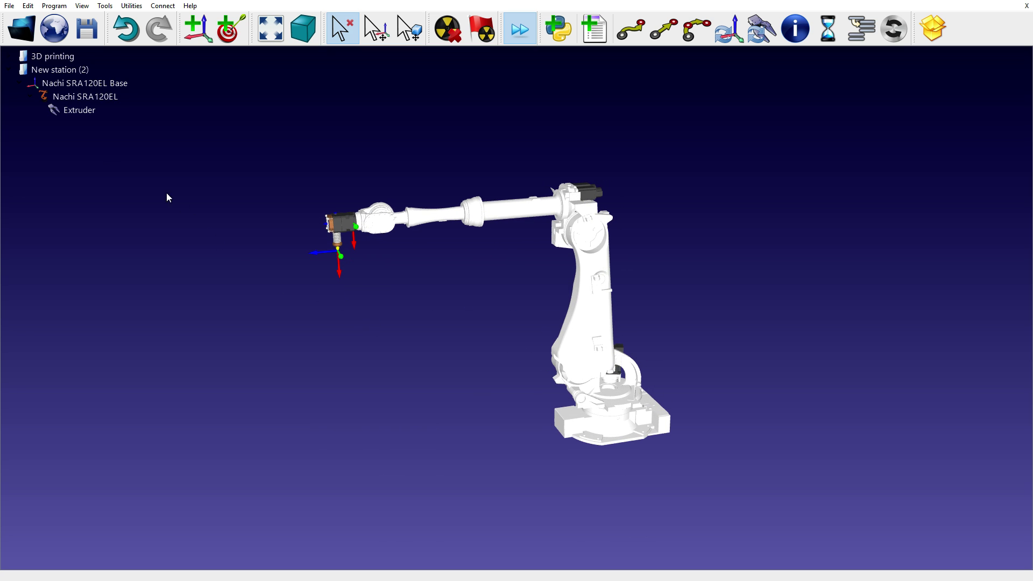
Add a reference frame to the station and rename it Printing Reference
click(197, 28)
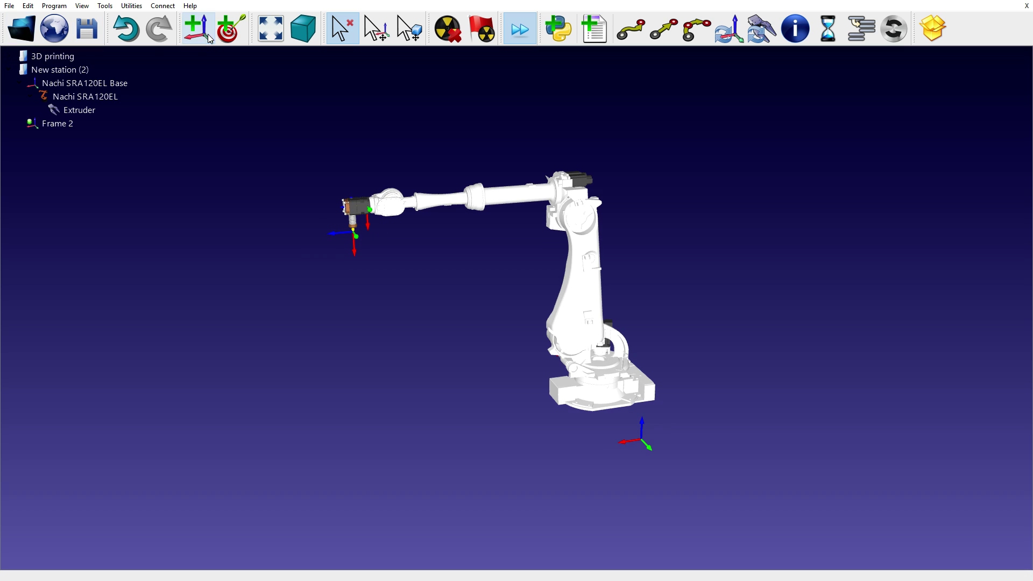
key(F2)
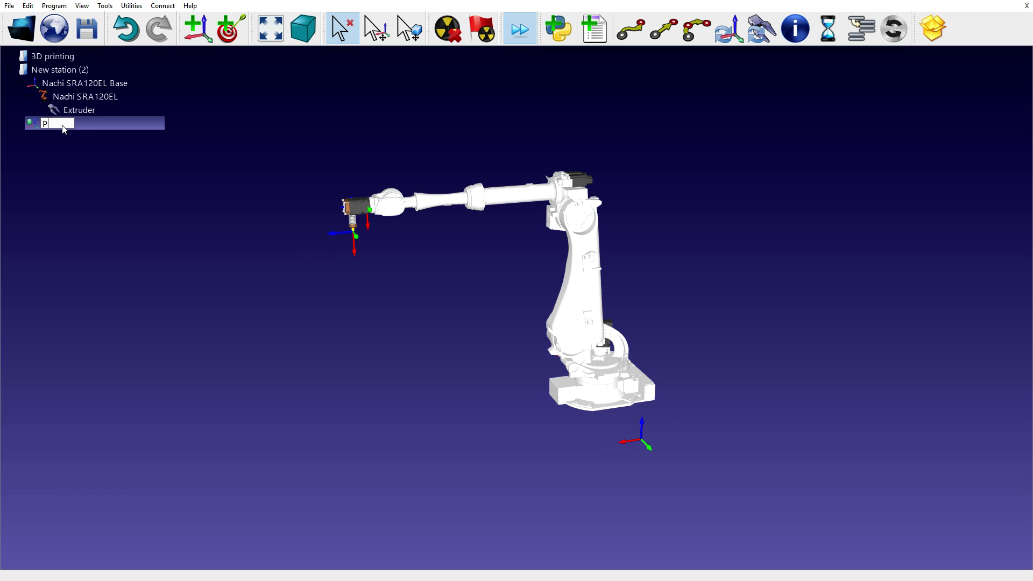
text(Printing Ref)
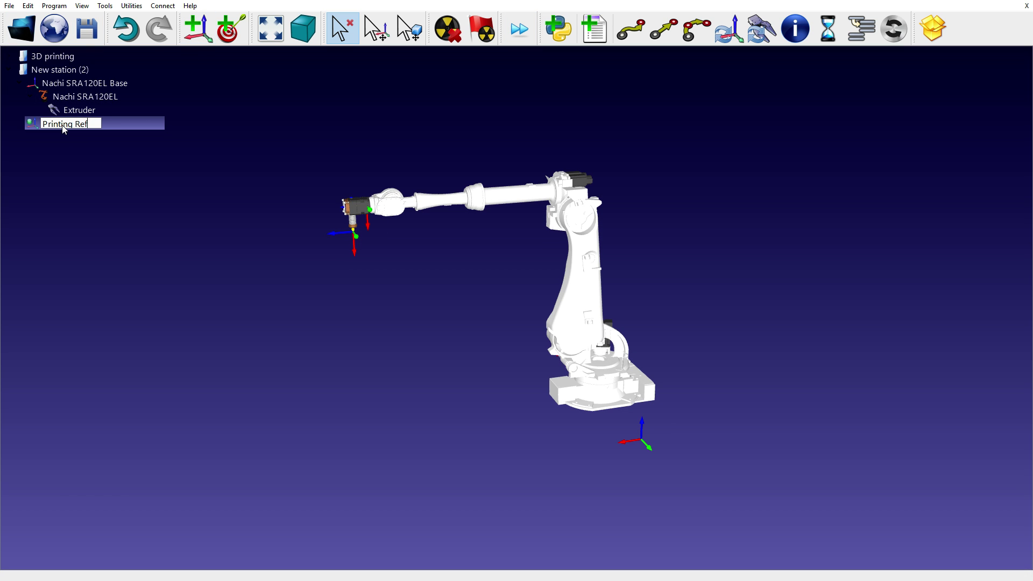
text(erence)
key(Return)
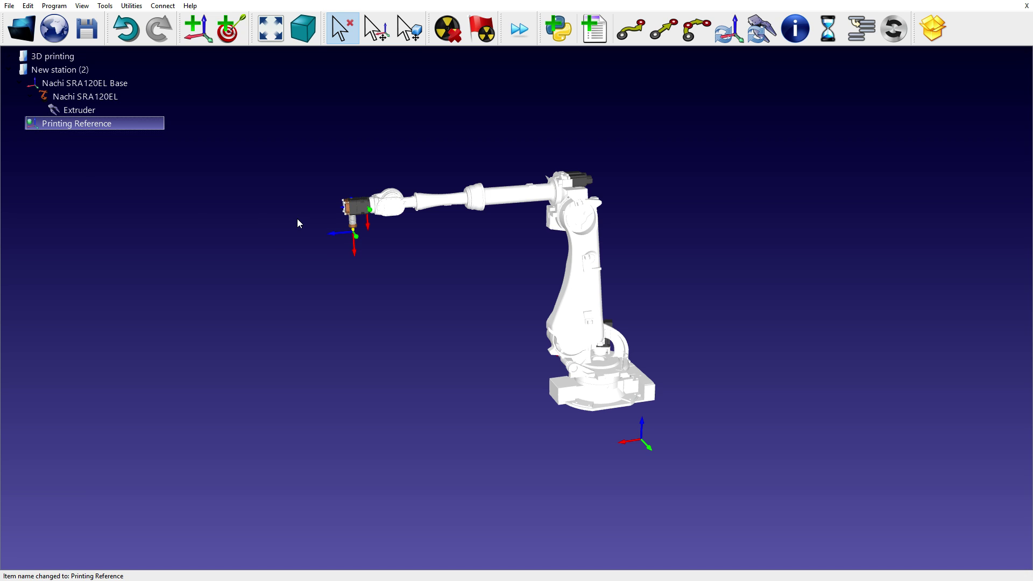
Display the item names in the 3D view and move the Printing Reference frame to the free area beside the robot base
click(273, 227)
key(slash)
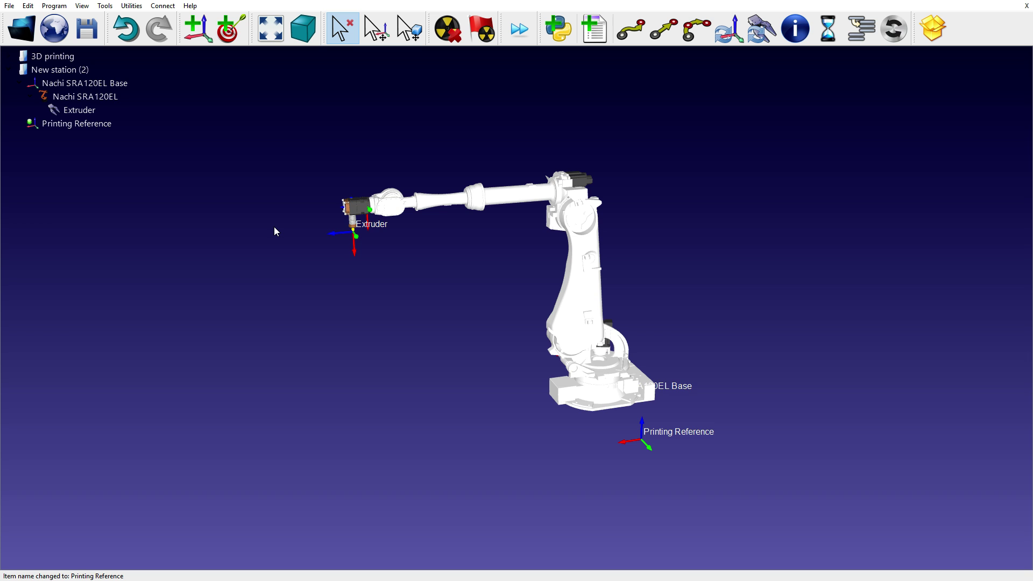
drag(419, 353, 546, 404)
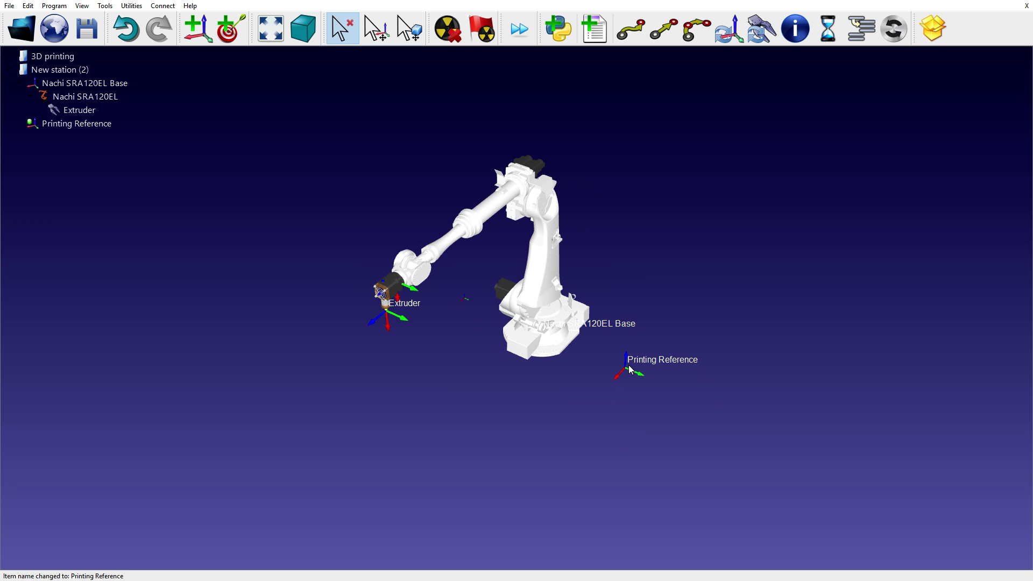
alt+drag(626, 374, 587, 423)
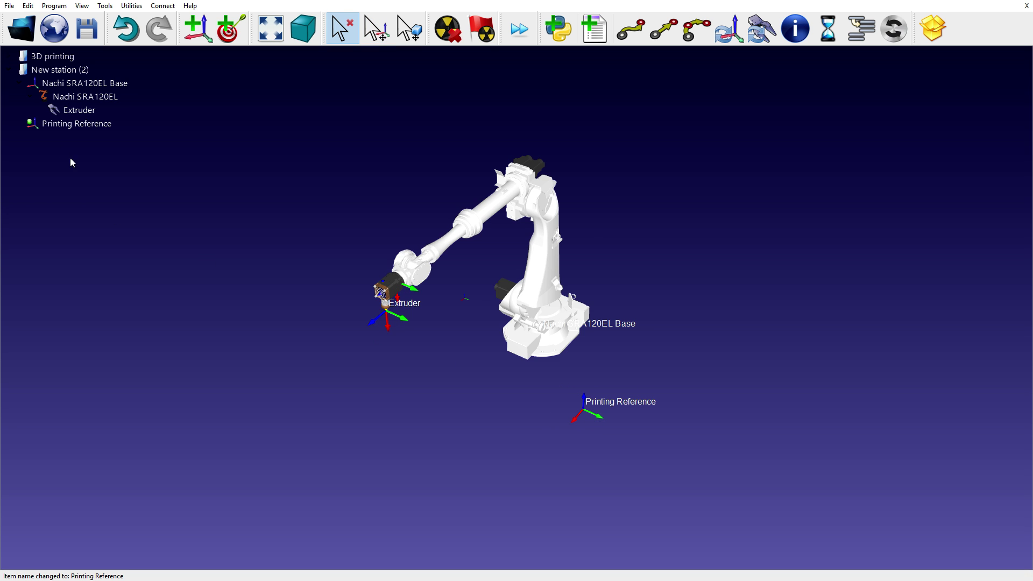
Load Box.stl from the local library and place it under the Printing Reference frame
click(20, 28)
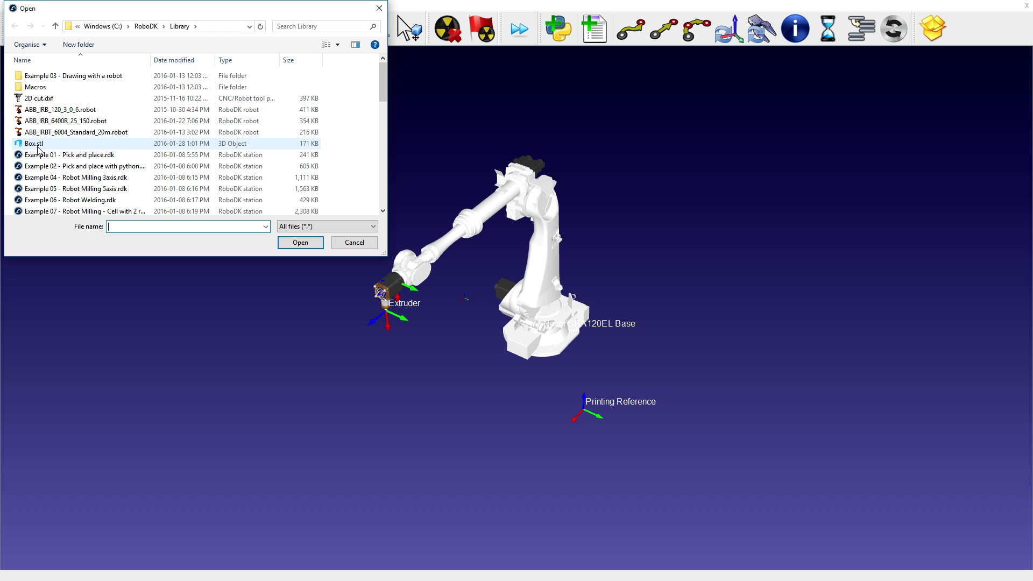
click(38, 147)
click(302, 242)
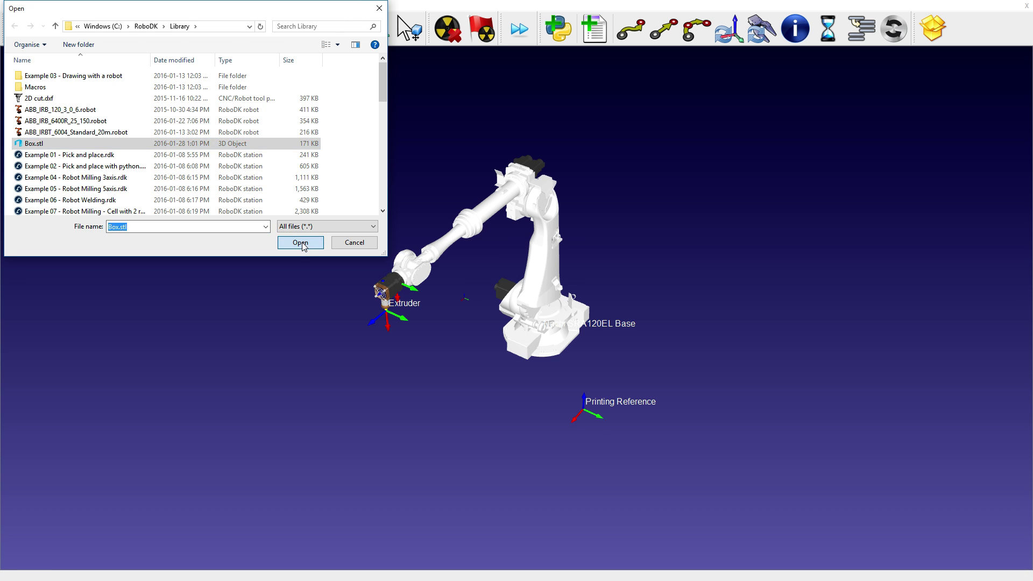
drag(39, 137, 58, 127)
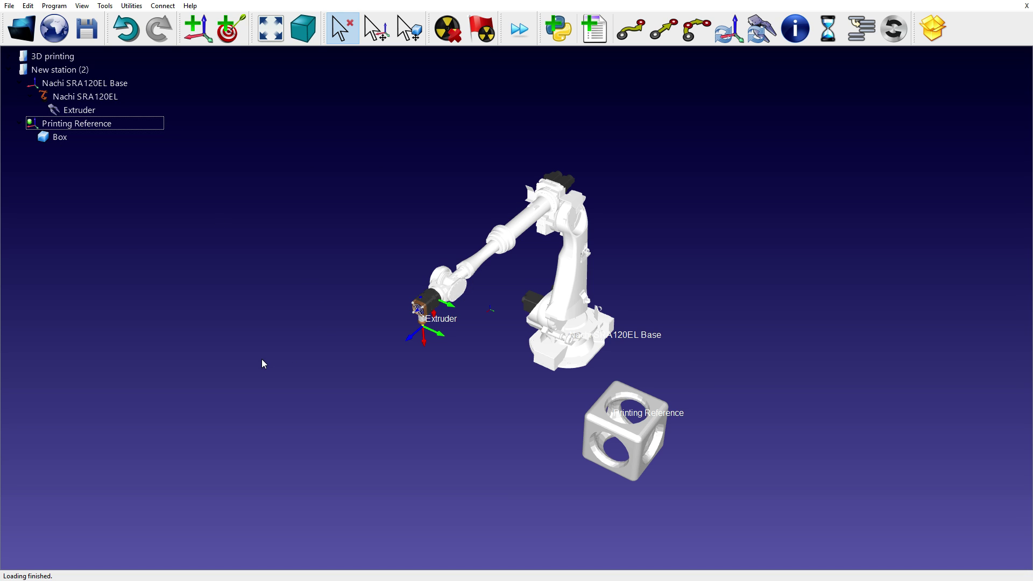
Create a 3D print project and move its settings window clear of the robot and box
drag(263, 364, 349, 355)
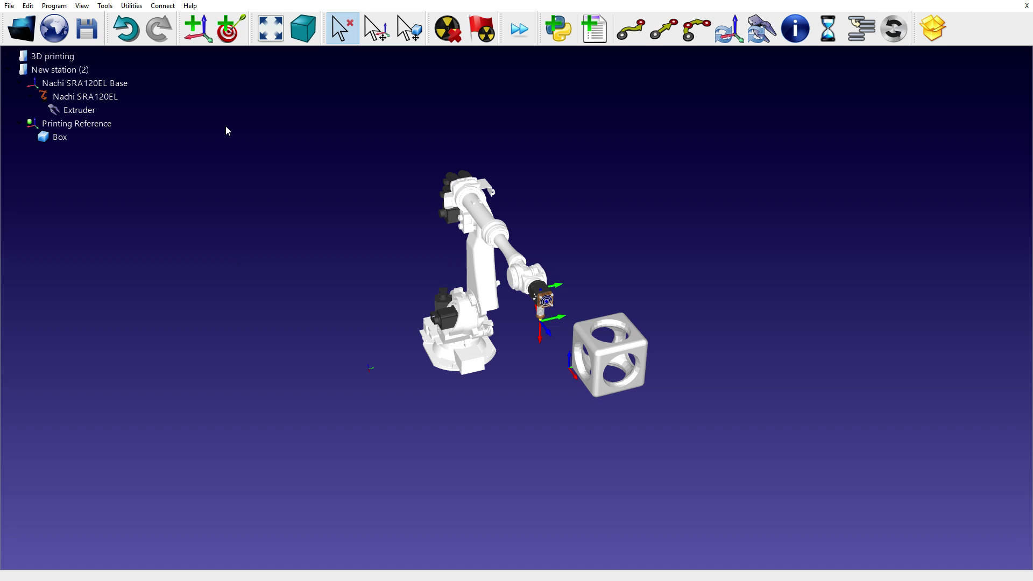
click(131, 6)
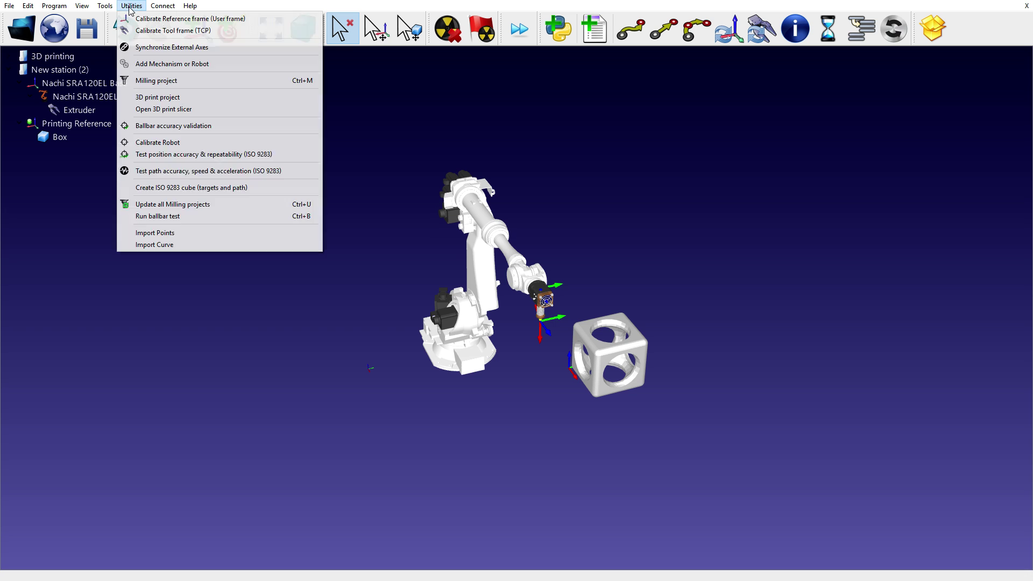
click(163, 99)
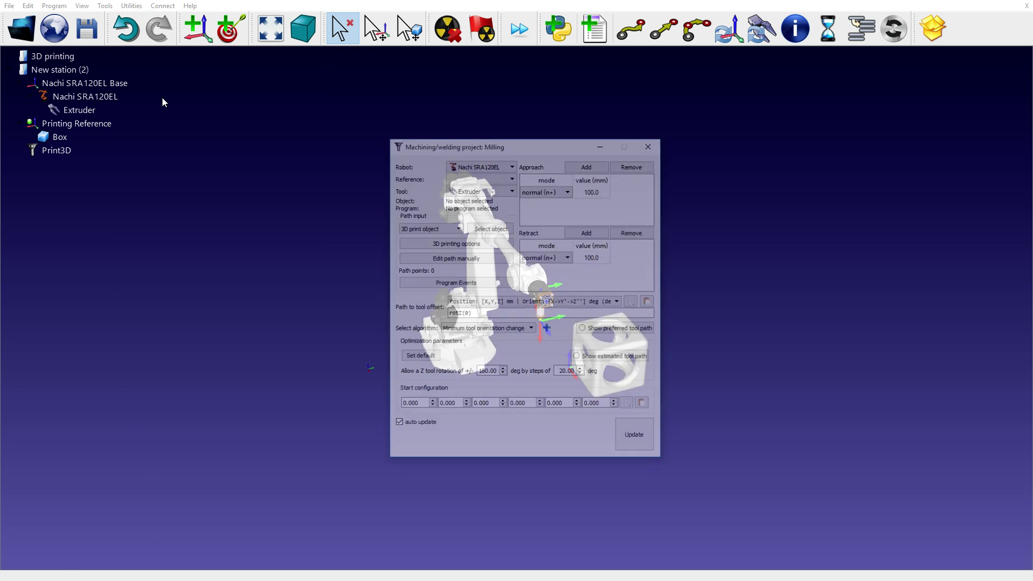
drag(417, 146, 712, 137)
middle_drag(447, 245, 326, 249)
right_drag(326, 248, 367, 227)
scroll(367, 231, up, 5)
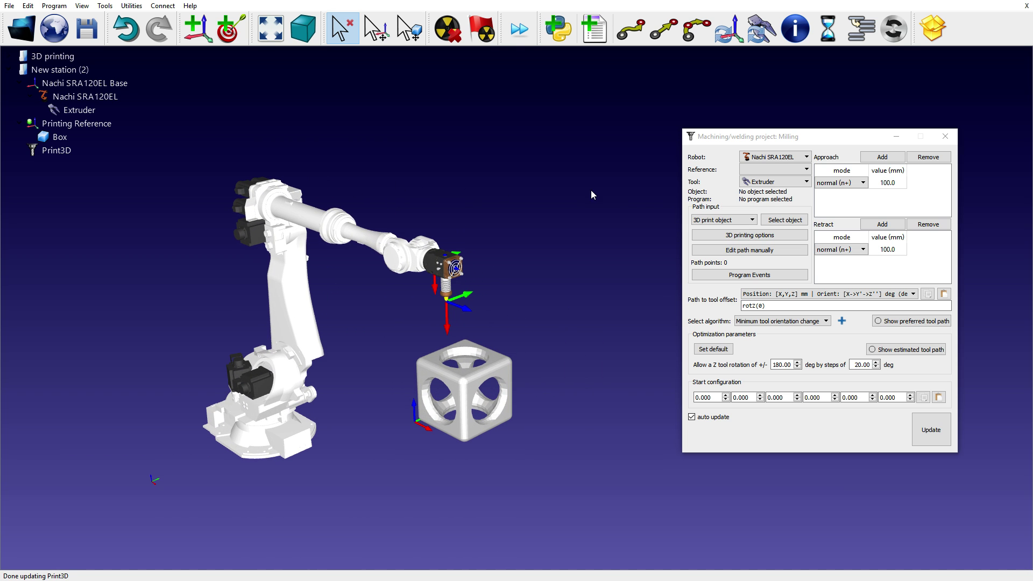
Set the print project's reference to Printing Reference and select the Box as the object to print
click(775, 168)
click(762, 178)
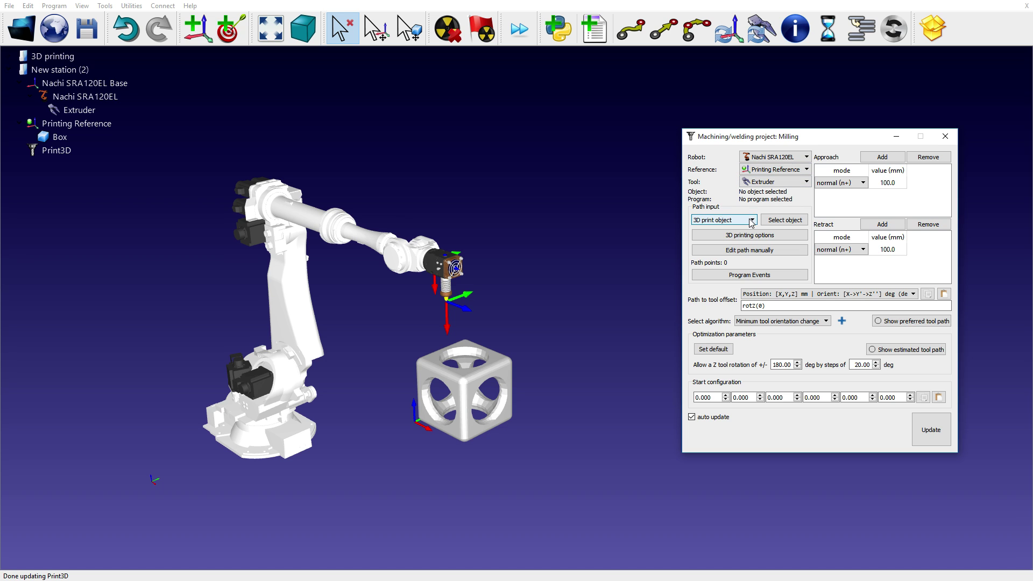
click(778, 222)
click(489, 392)
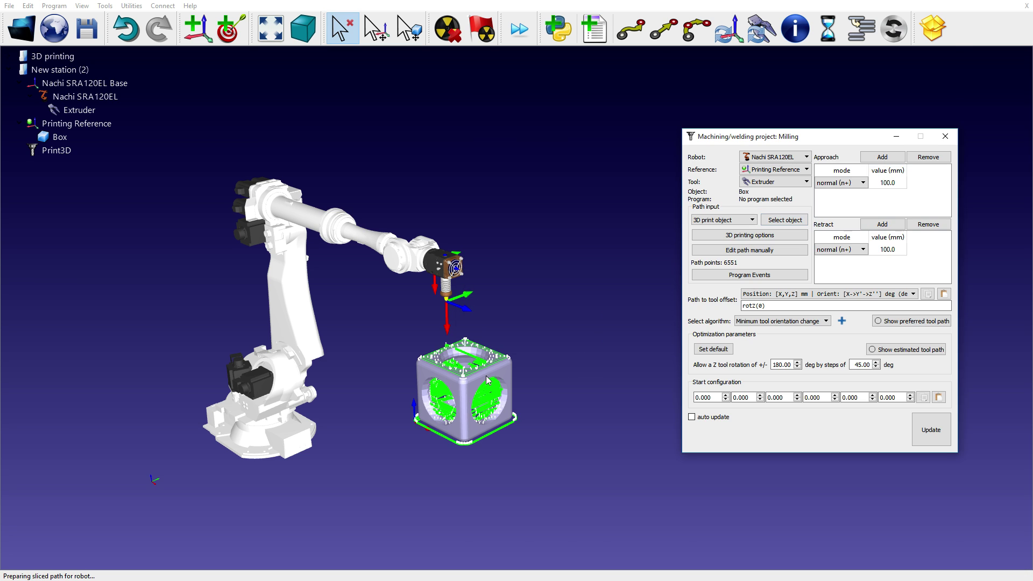
Show the preferred tool path and examine the extruder's orientation around the box
click(923, 322)
mouse_move(518, 438)
mouse_down()
mouse_move(502, 432)
mouse_move(521, 429)
mouse_up()
scroll(521, 429, up, 5)
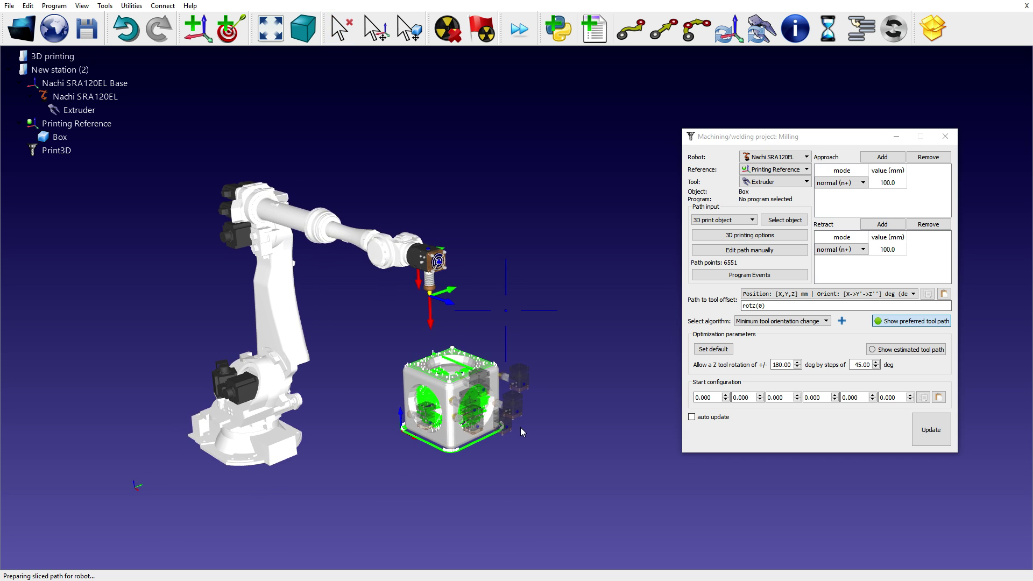
scroll(557, 368, up, 3)
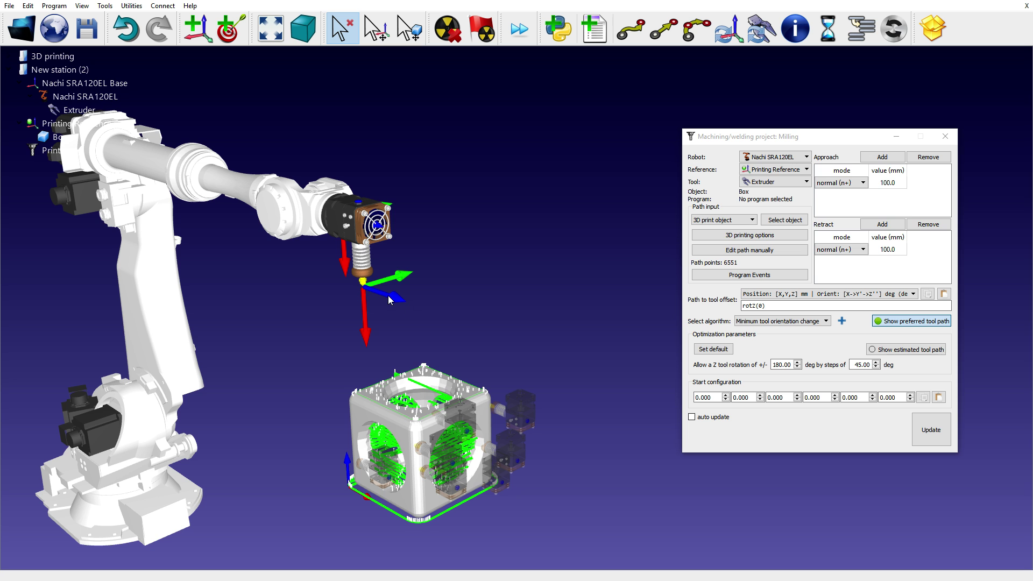
mouse_move(503, 359)
right_down()
mouse_move(405, 368)
mouse_move(509, 374)
right_up()
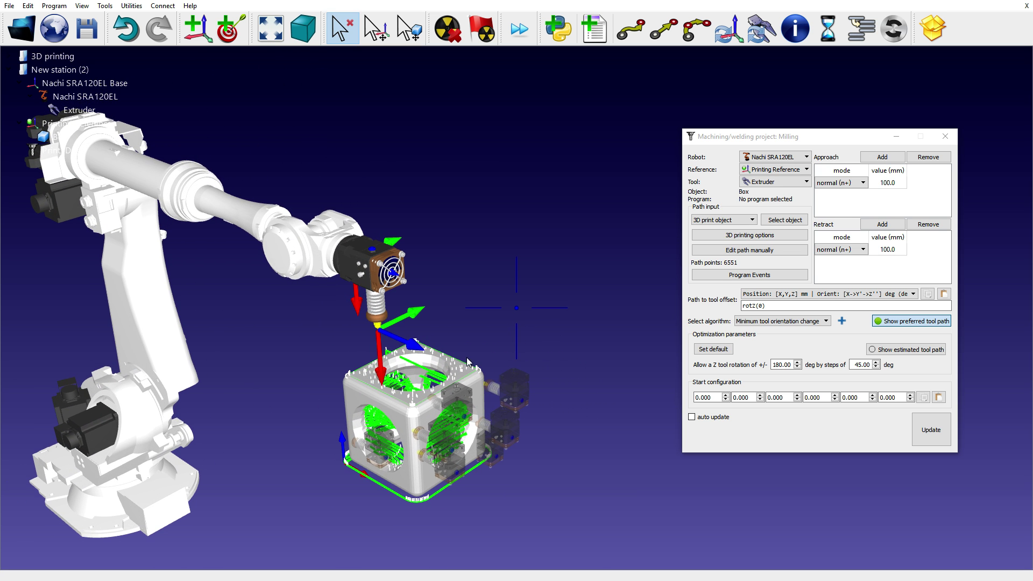
Set the Extruder's tool center point rotation about Y to 90 degrees and close the tool details
double_click(373, 272)
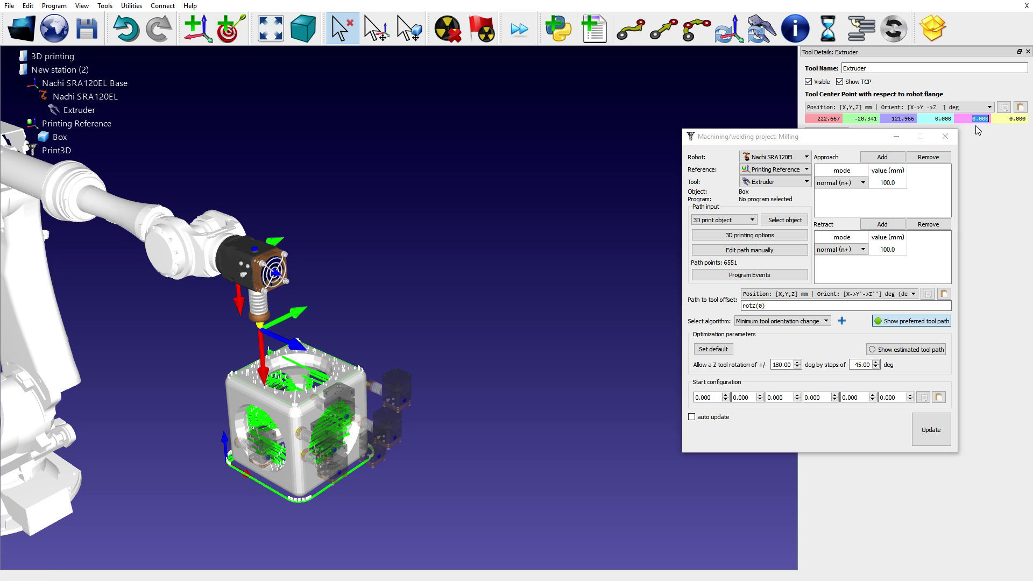
key(Return)
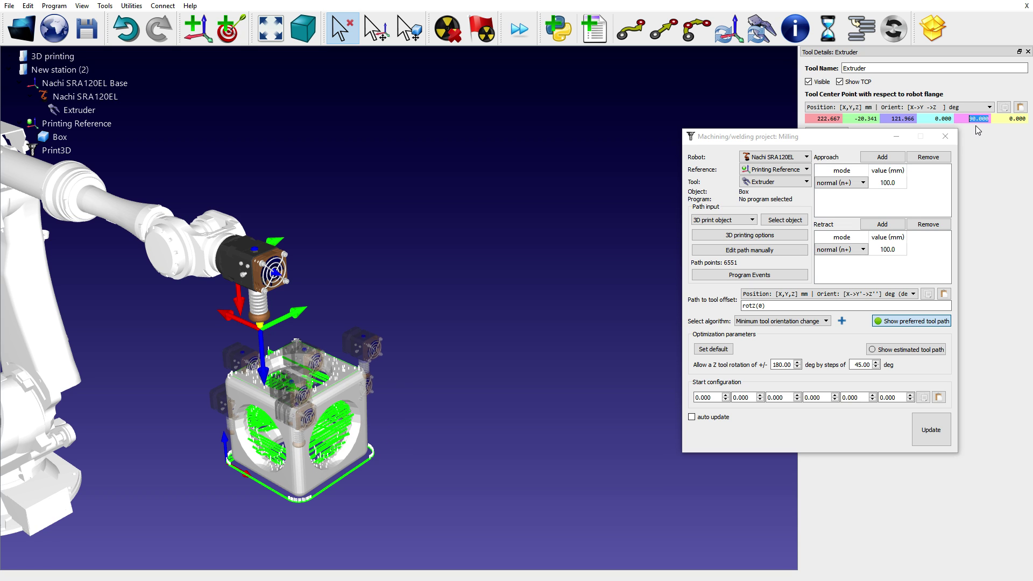
click(1027, 51)
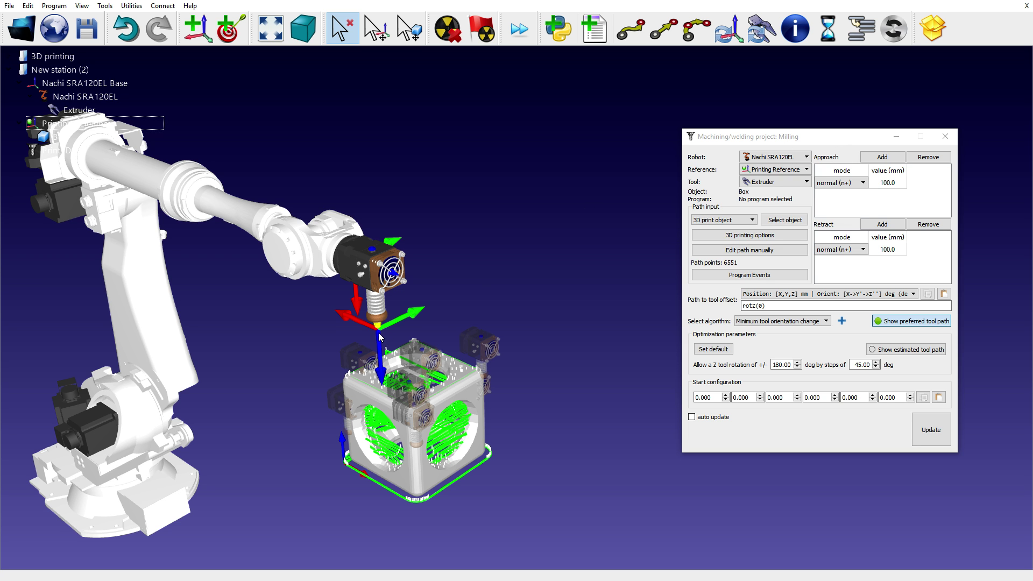
Update the print project to generate the robot program for the box
middle_drag(489, 480, 454, 470)
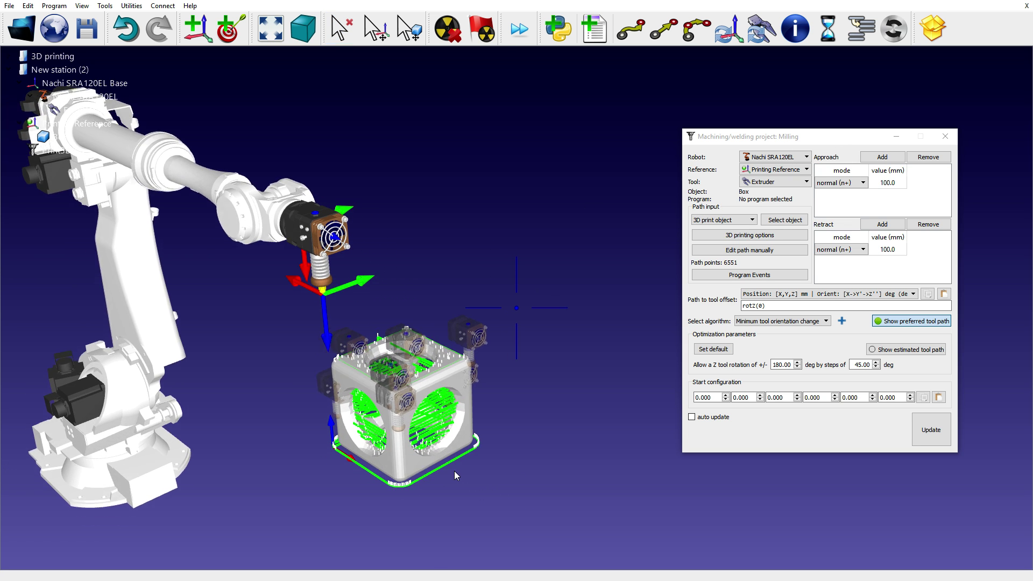
right_drag(454, 471, 473, 479)
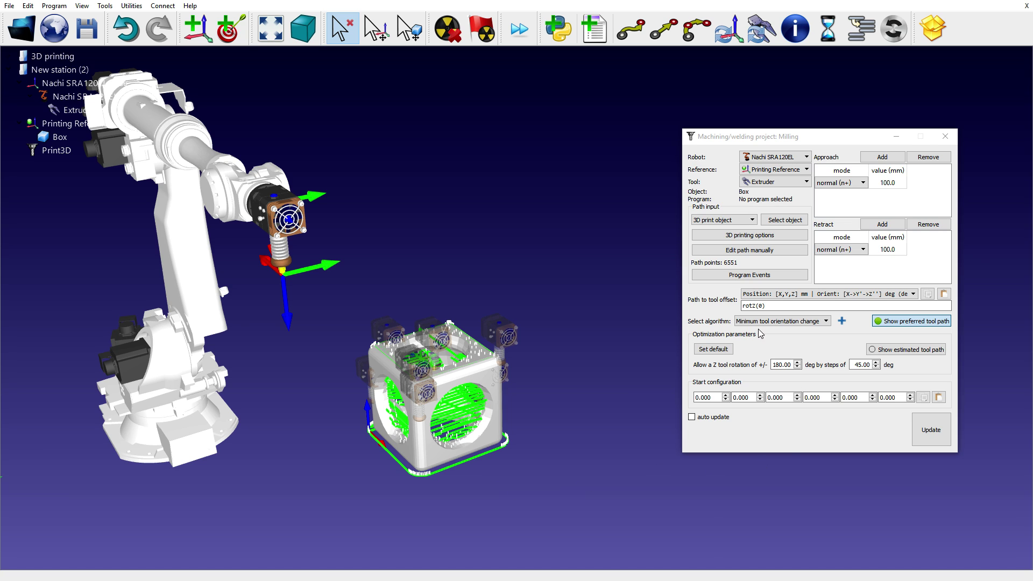
click(923, 429)
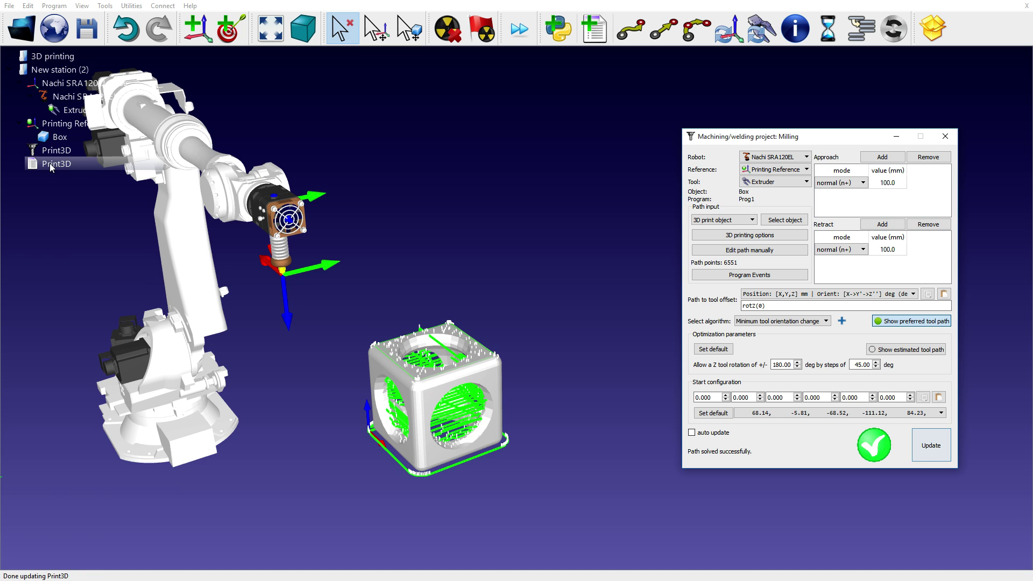
Run the generated Print3D program and watch the robot follow the printing path around the box
double_click(51, 163)
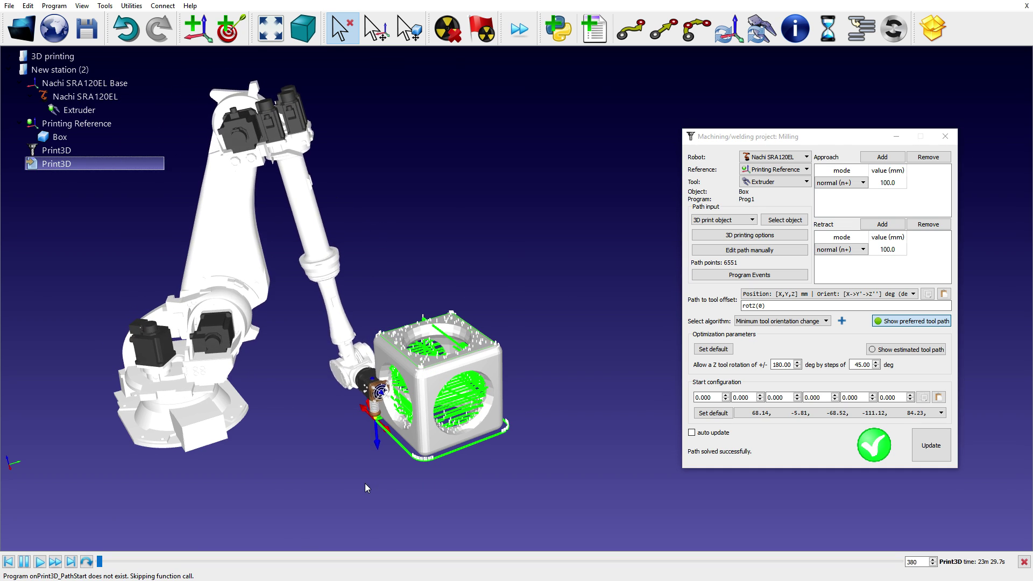
middle_drag(364, 483, 424, 454)
right_drag(423, 454, 482, 456)
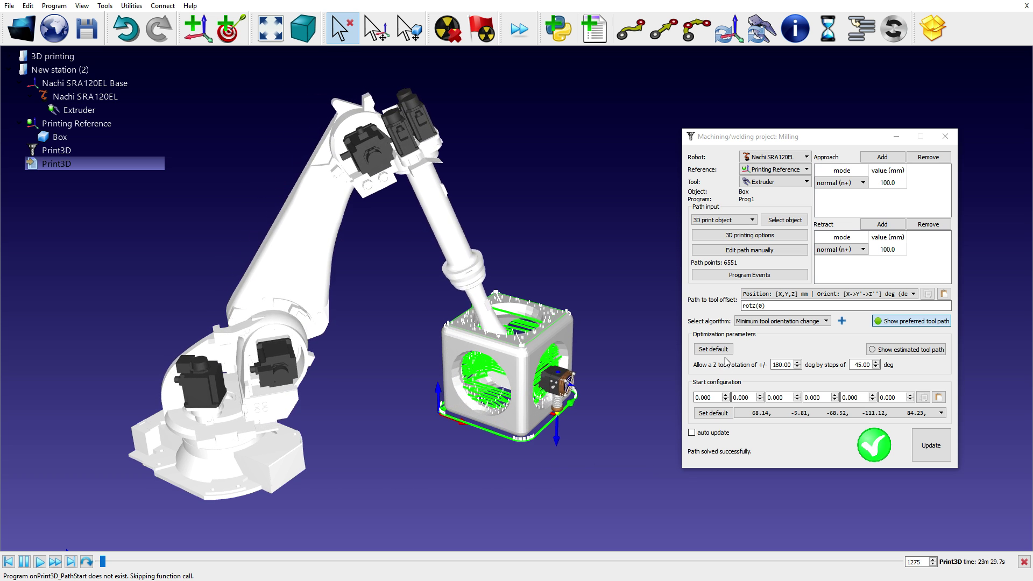
Try a tool offset of rotX(90)*rotY(0) with the preferred tool path shown, restore it to rotX(0)*rotY(0), and collapse the additional algorithm options
click(808, 132)
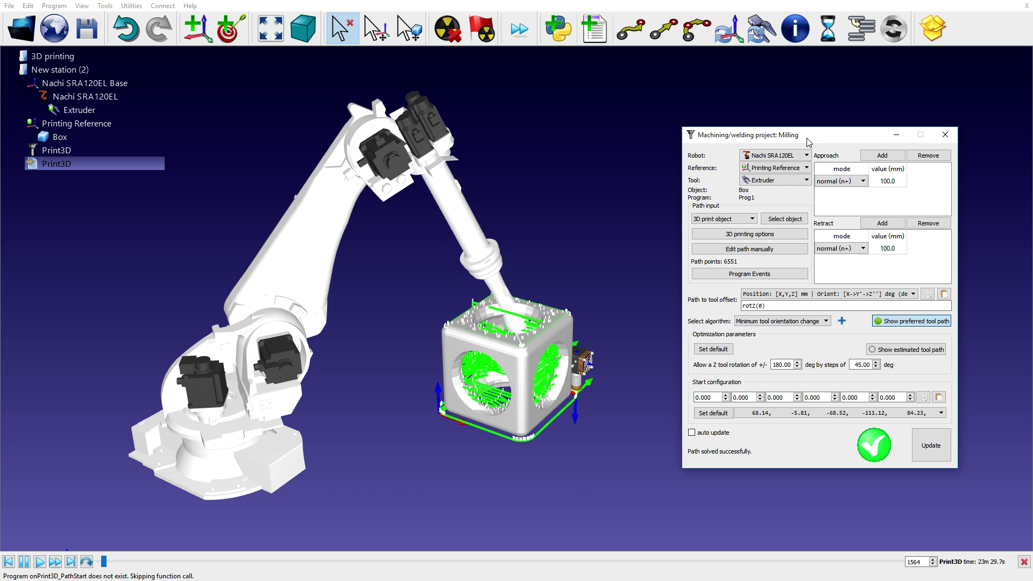
drag(807, 135, 792, 76)
click(826, 264)
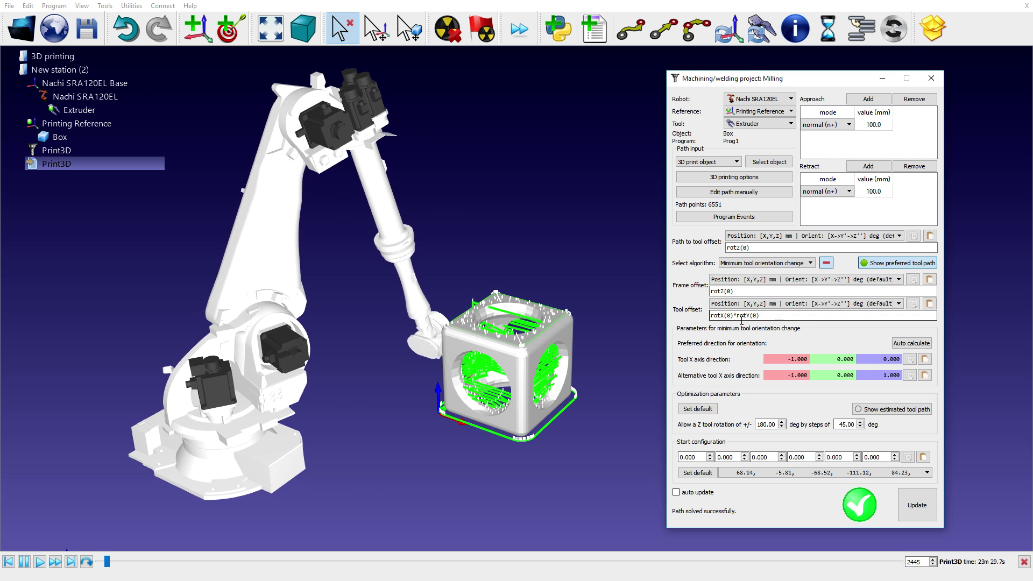
click(889, 262)
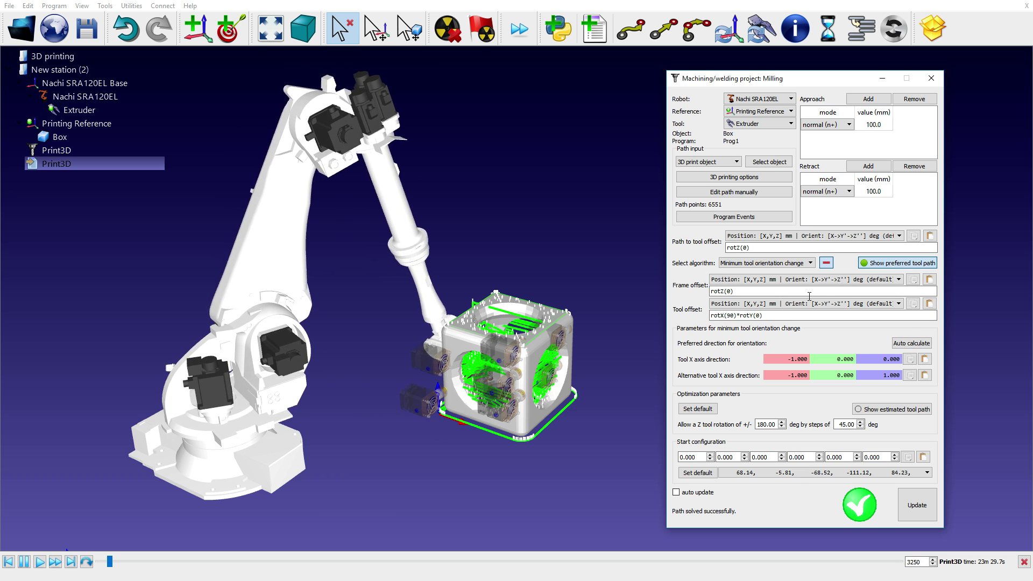
click(731, 315)
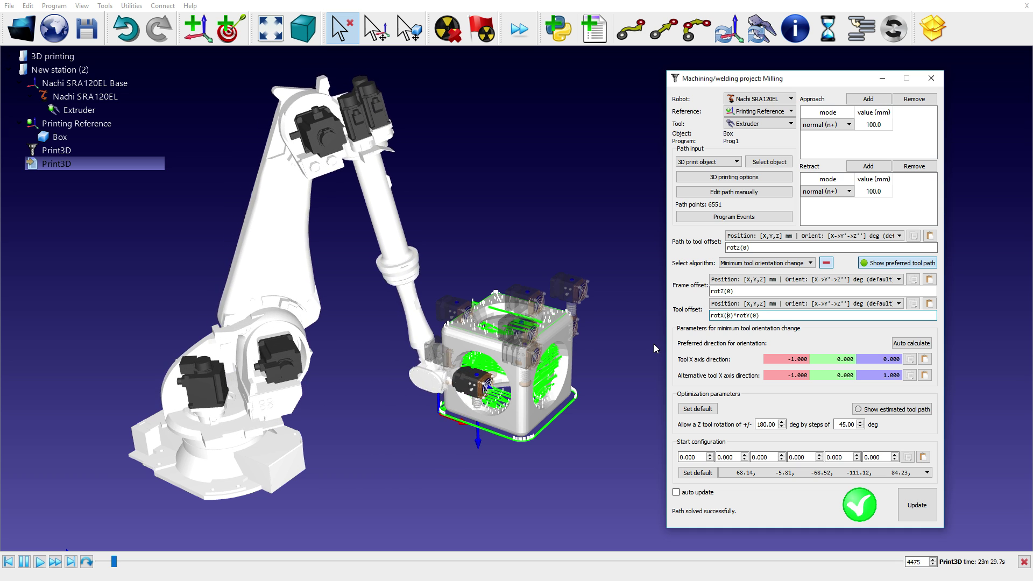
click(827, 263)
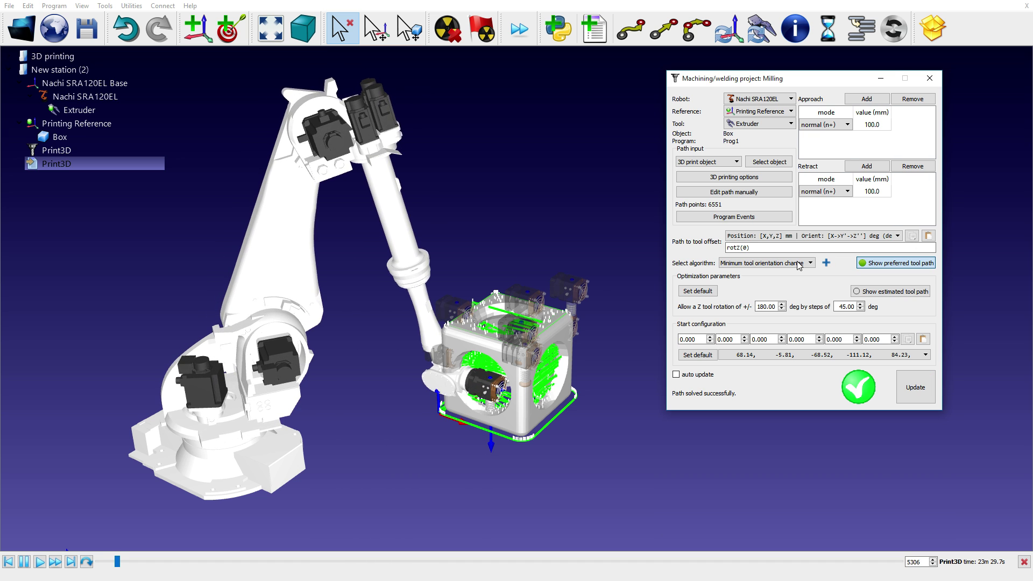
mouse_move(813, 269)
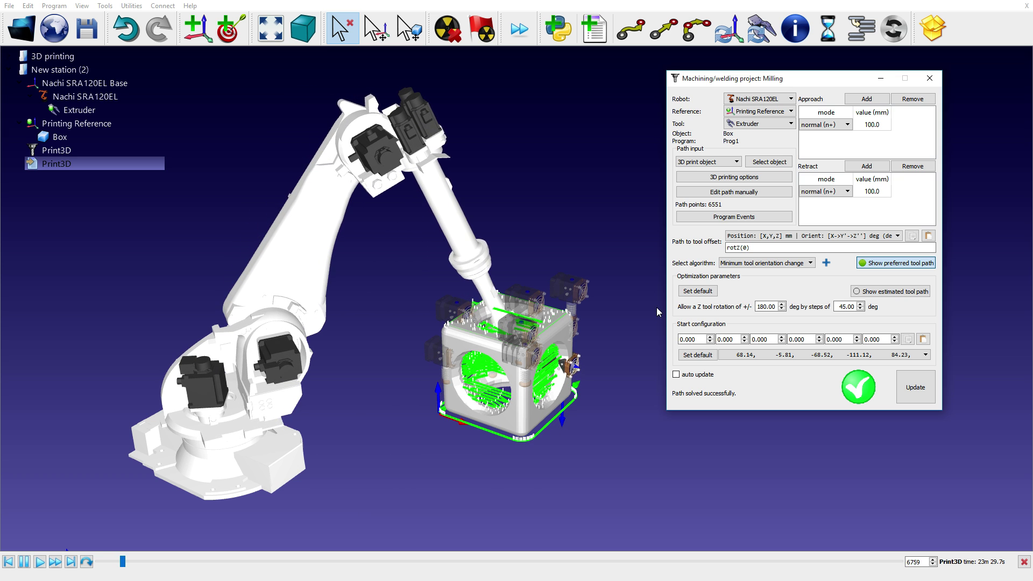
Switch the running Print3D simulation to fast simulation speed
click(527, 34)
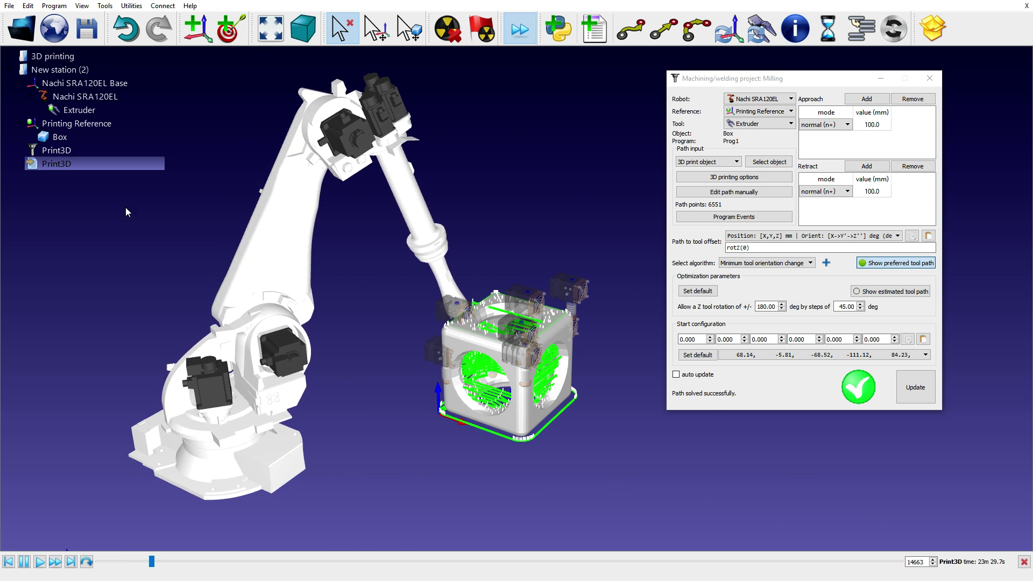
right_click(48, 164)
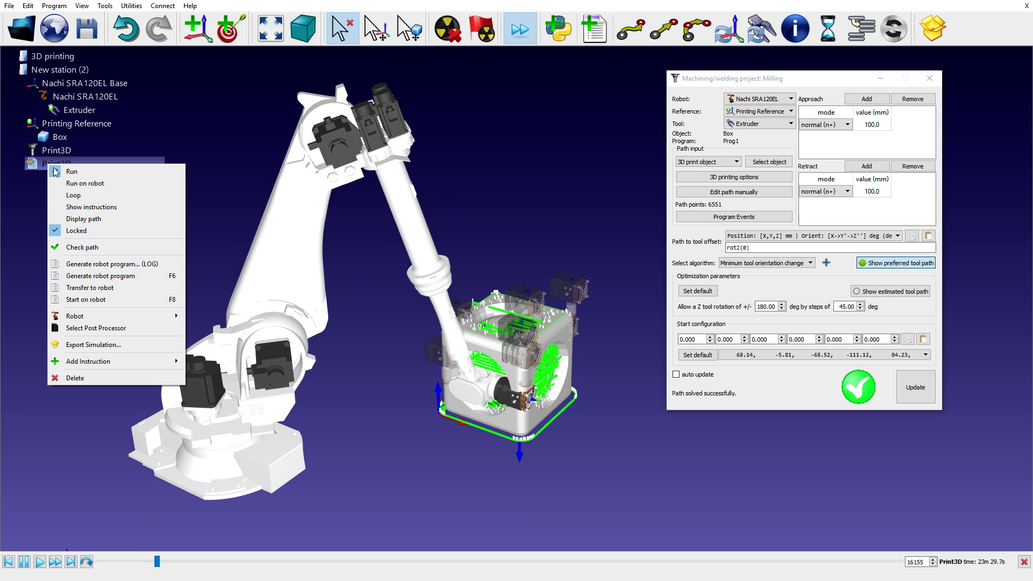
click(100, 277)
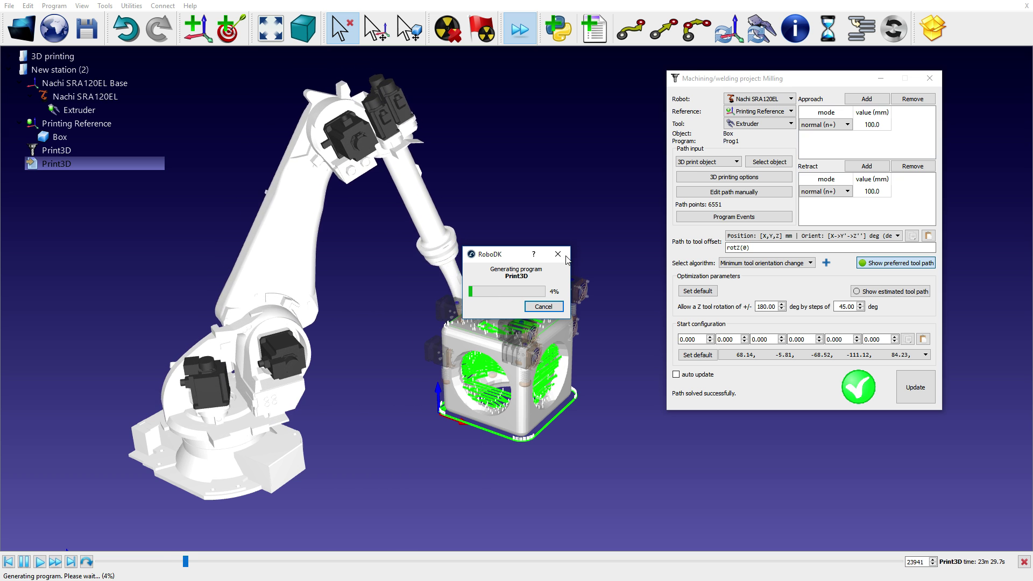
click(545, 307)
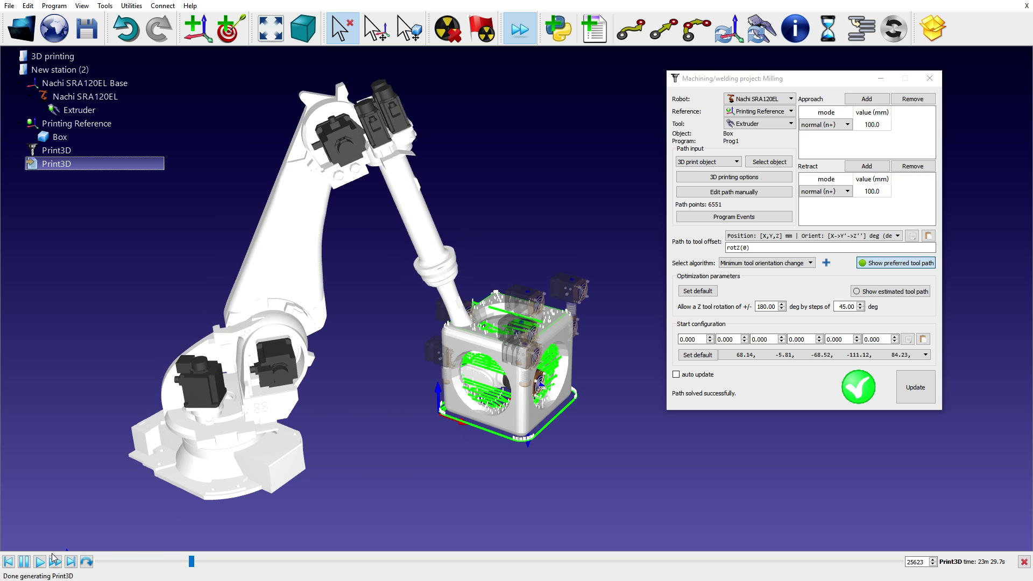
Pause the Print3D simulation and generate the robot program for Print3D
click(24, 563)
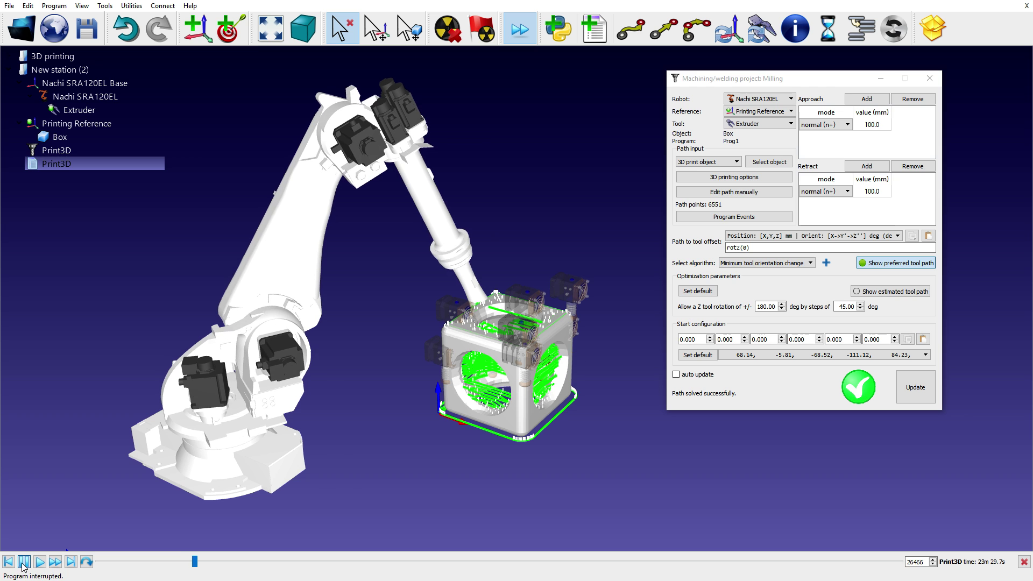
right_click(58, 166)
click(119, 279)
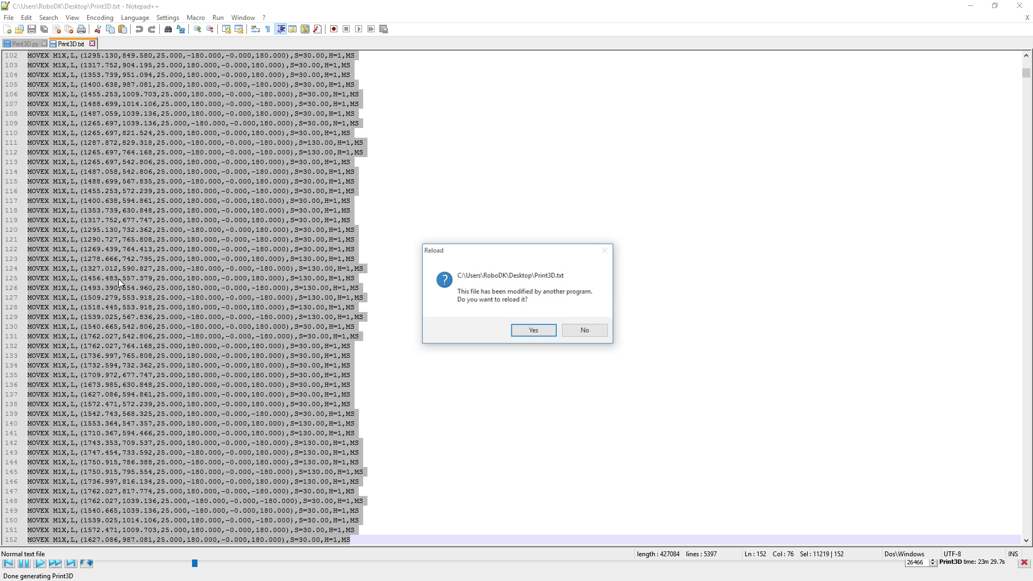
Reload the modified Print3D.txt in Notepad++, look over its linear move and speed commands, and switch back to RoboDK
click(532, 331)
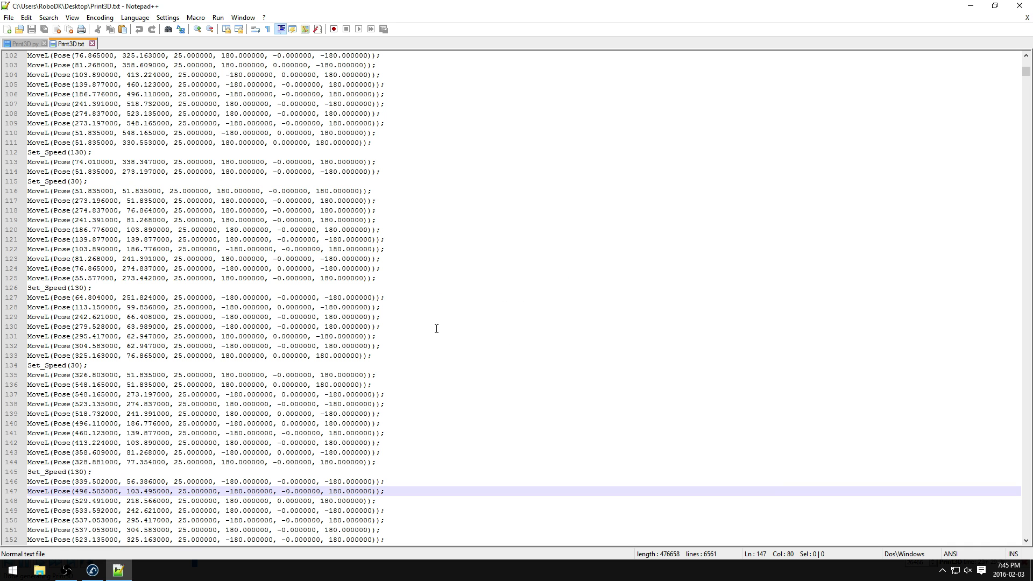
scroll(436, 329, up, 20)
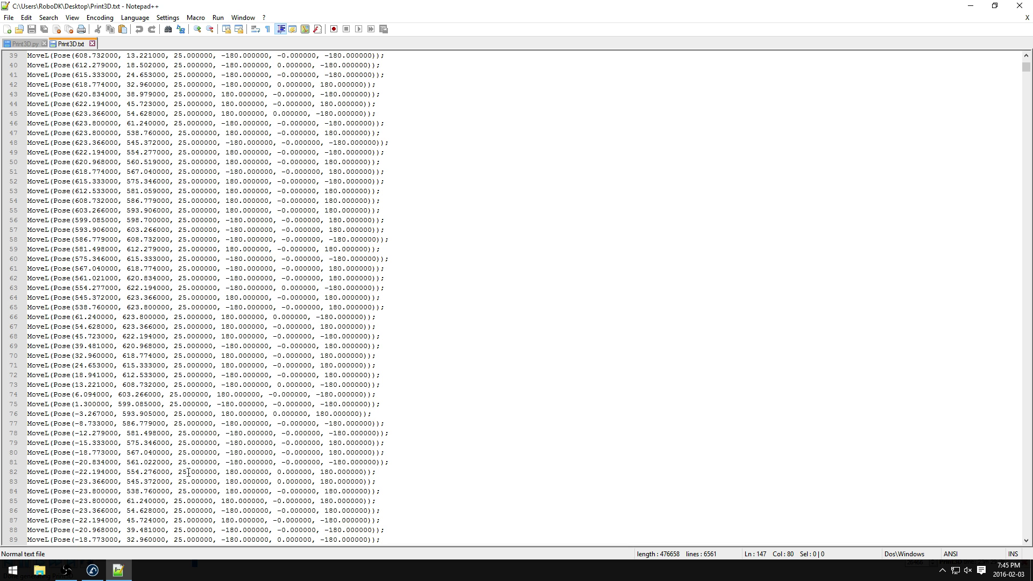
click(94, 572)
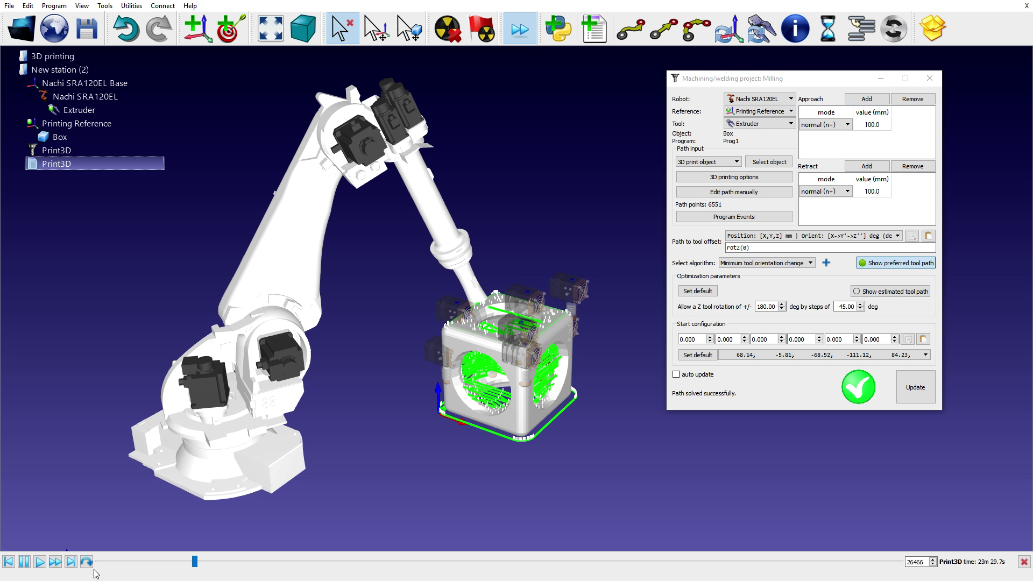